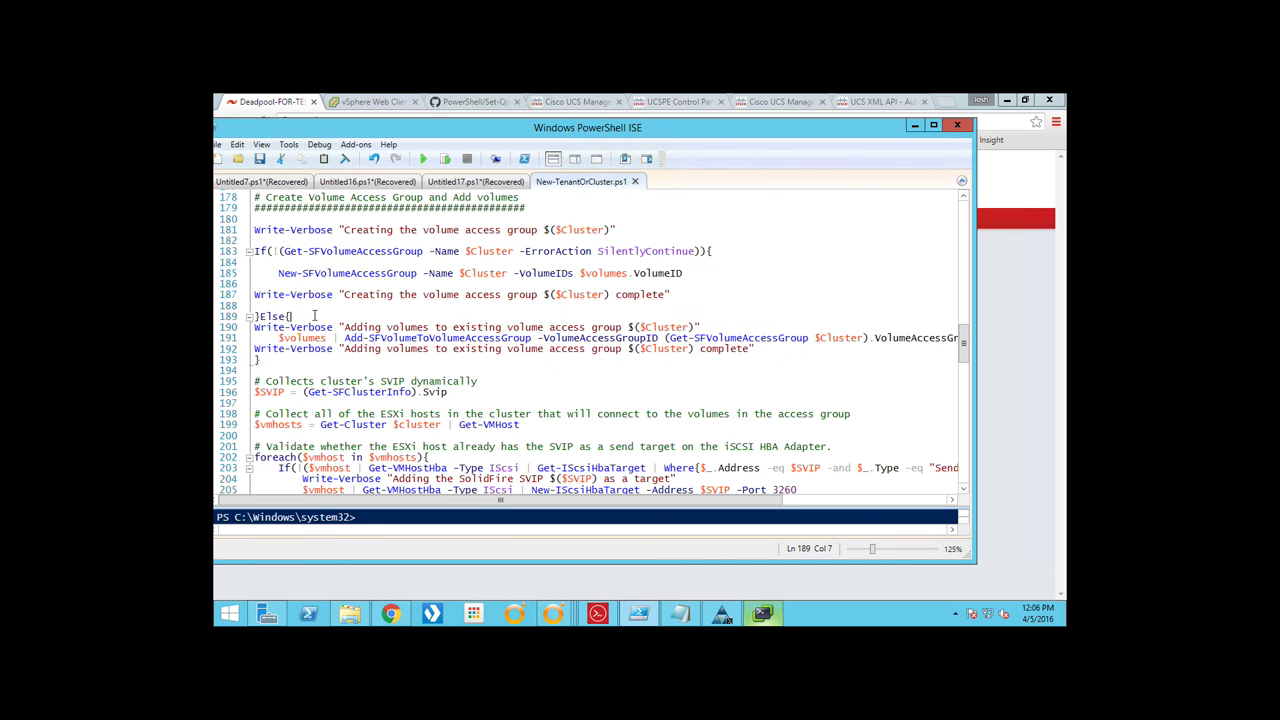
- Sign in to the vSphere Web Client with the SSO user name and password, then return to the ISE script
left_click(352, 104)
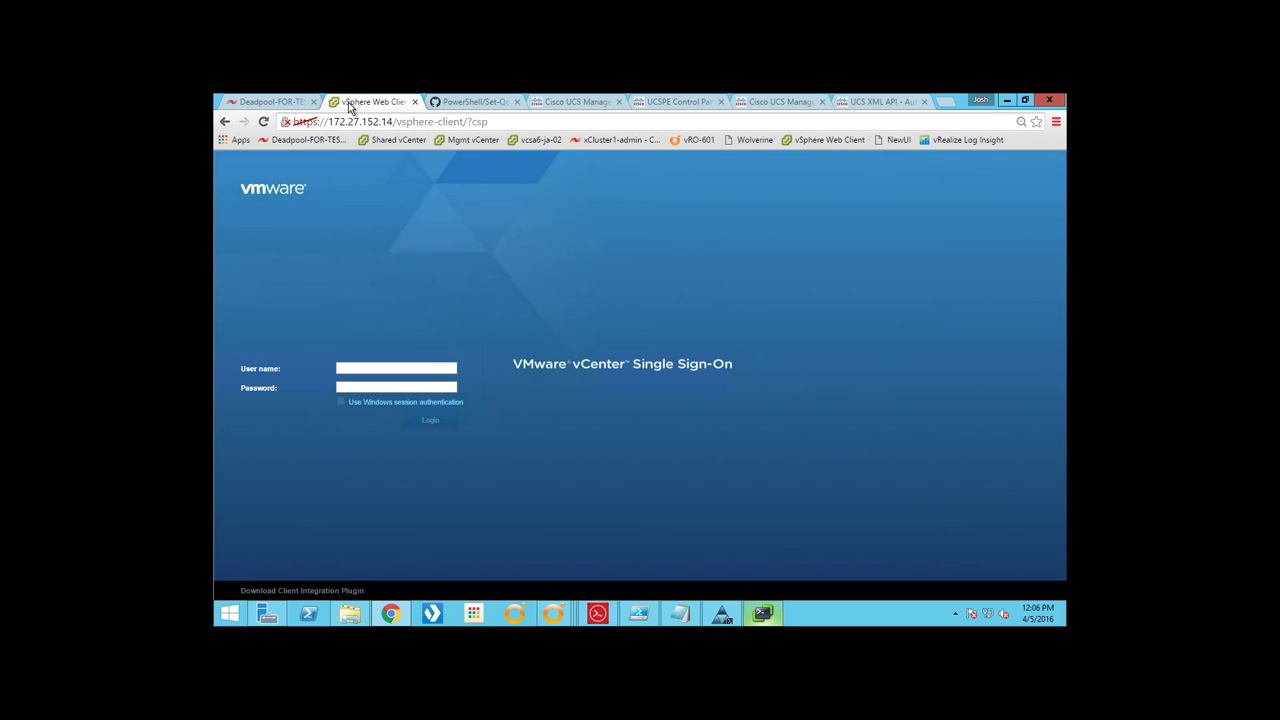
left_click(370, 369)
key("Tab")
type("********")
key("Return")
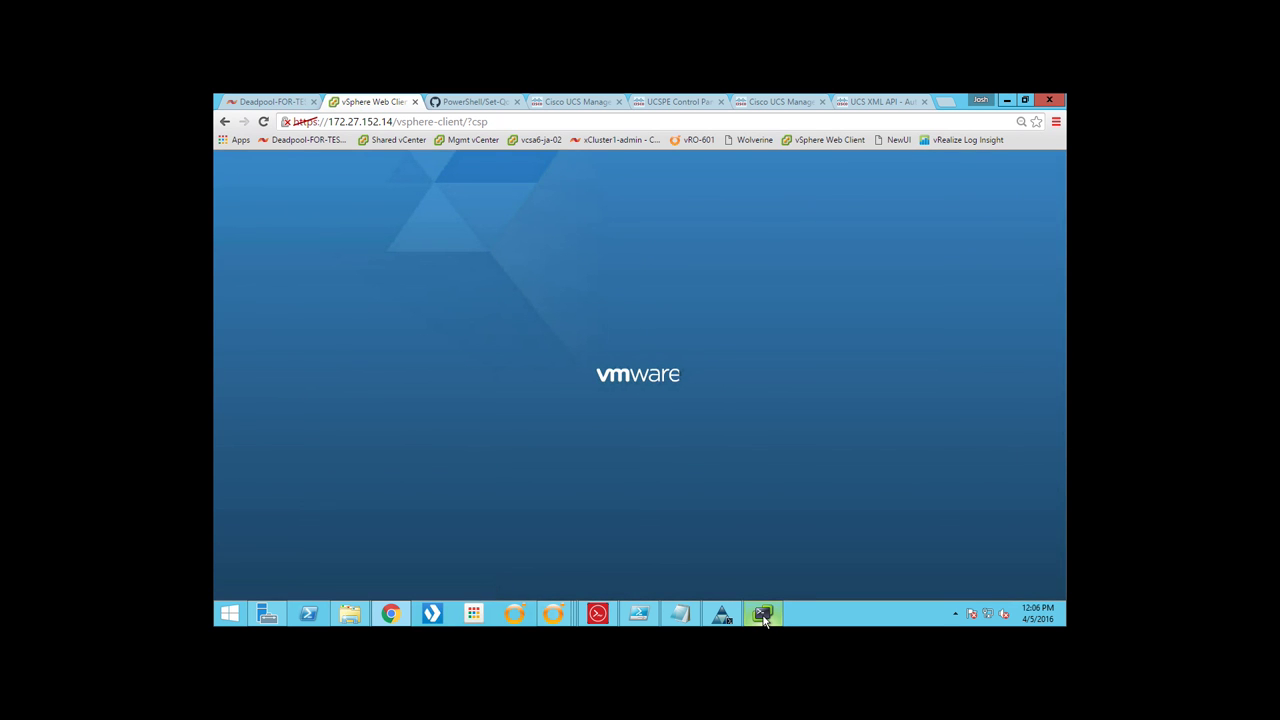
left_click(645, 620)
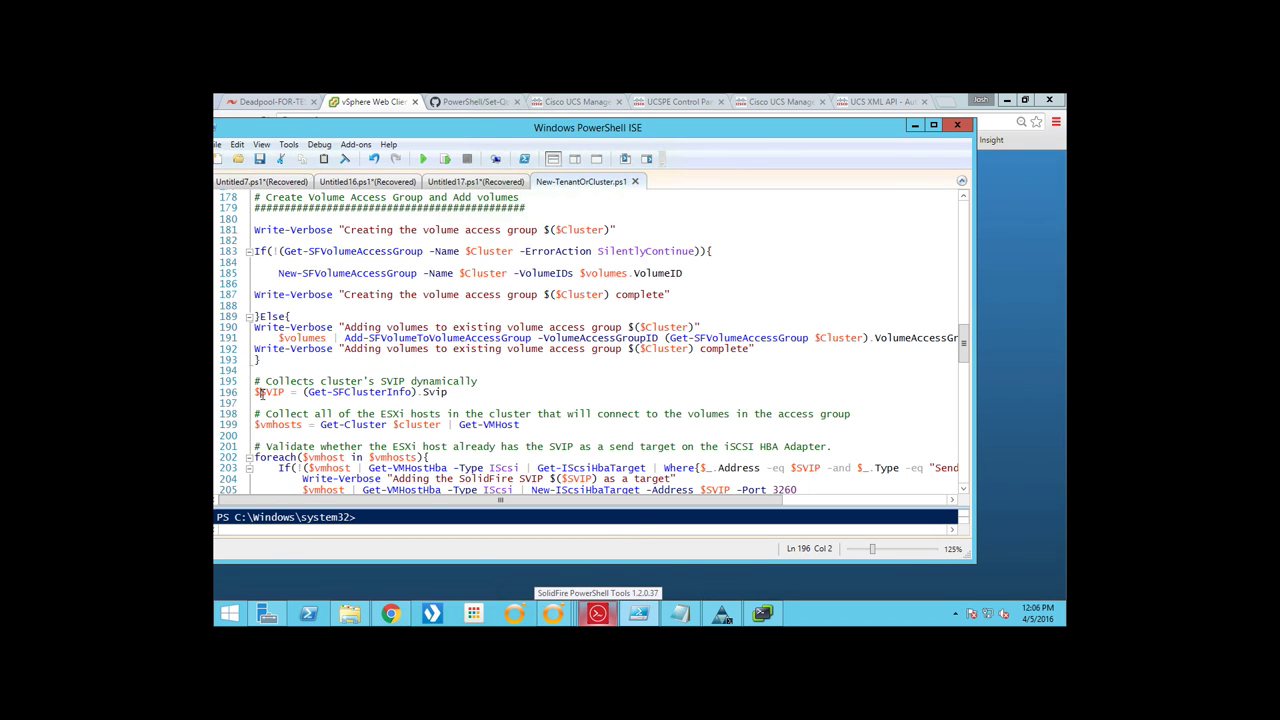
- Read New-TenantOrCluster.ps1 from the SVIP collection through IQN, host and datastore code to the final HBA rescan
left_click(318, 394)
key("Down")
key("Down")
key("Down")
key("Down")
key("Down")
key("Down")
key("Down")
key("Down")
key("Down")
key("Down")
key("Down")
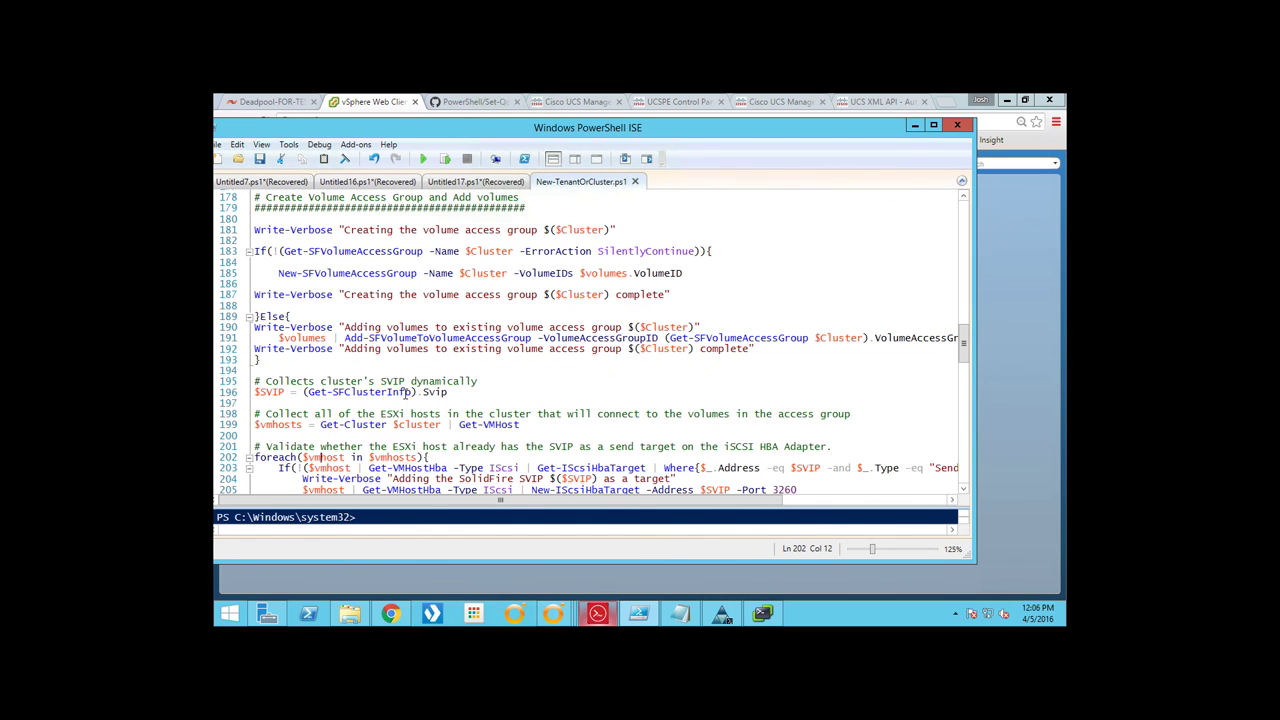
key("Down")
key("Down")
key("Down")
key("Down")
key("Down")
key("Down")
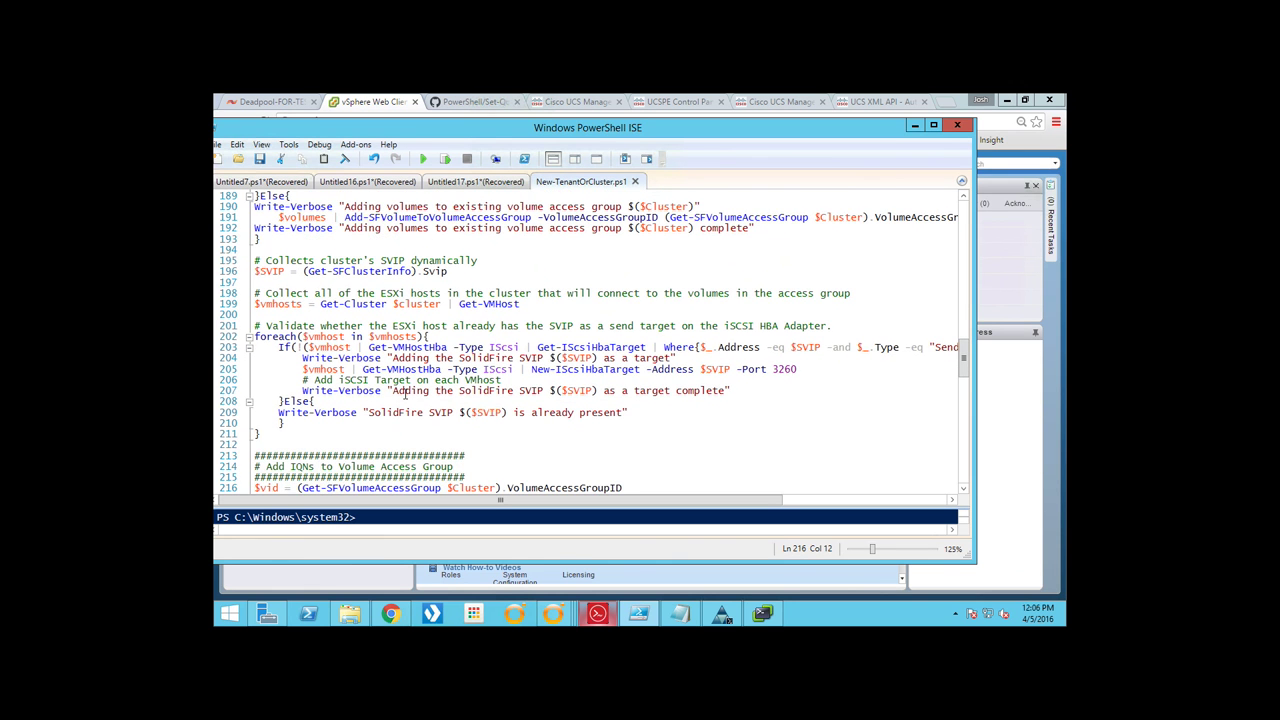
key("Down")
key("Down")
key("Down")
key("Down")
key("Down")
key("Down")
key("Down")
key("Down")
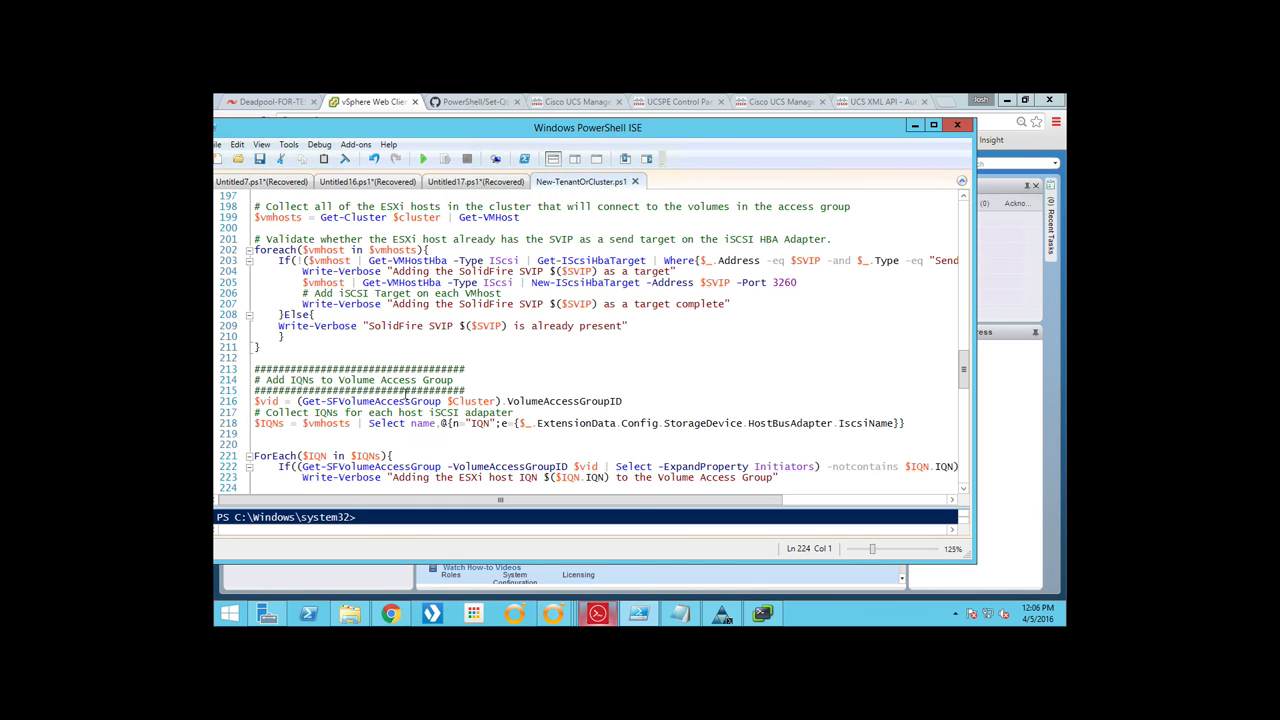
type("$IQN | Add-SFInitiatorToVolumeAccessGroup -VolumeAccessGroupID $vid -Initiators $_.IQN # Note: % is PowerShell for forEach")
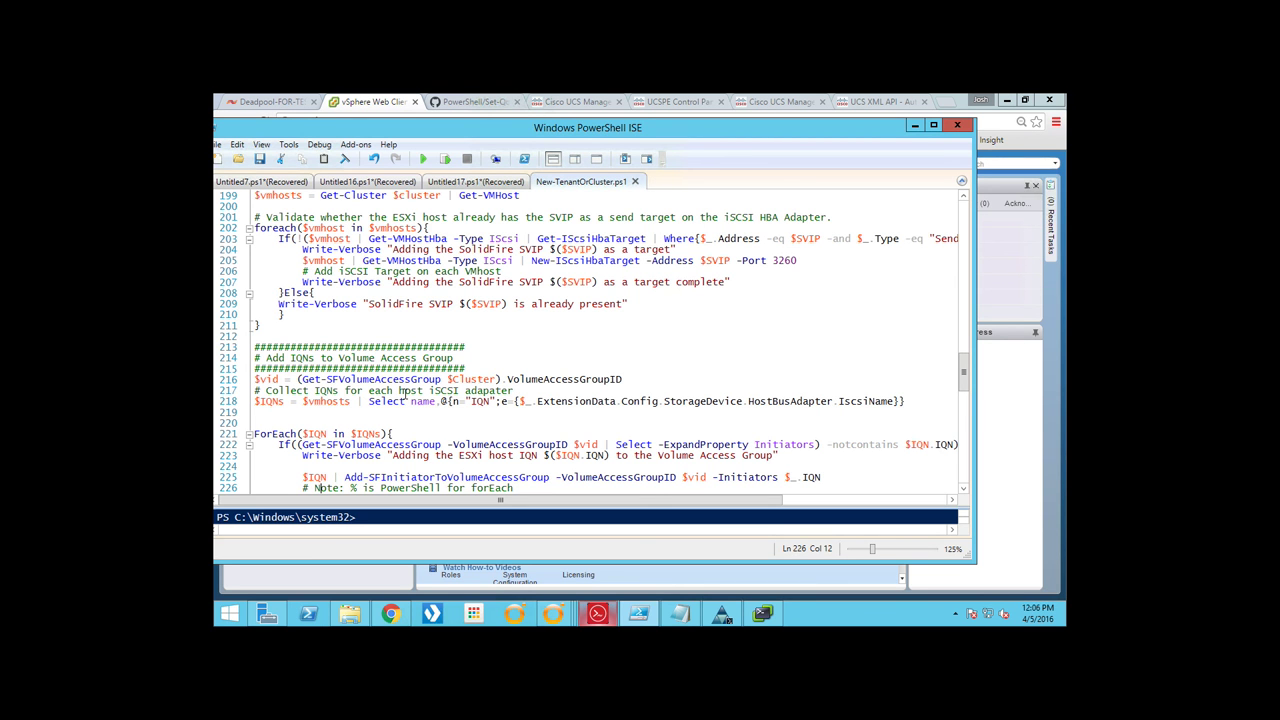
key("Down")
key("Down")
key("Down")
key("Down")
key("Down")
key("Down")
key("Down")
key("Down")
key("Down")
key("Down")
key("Down")
key("Down")
key("Down")
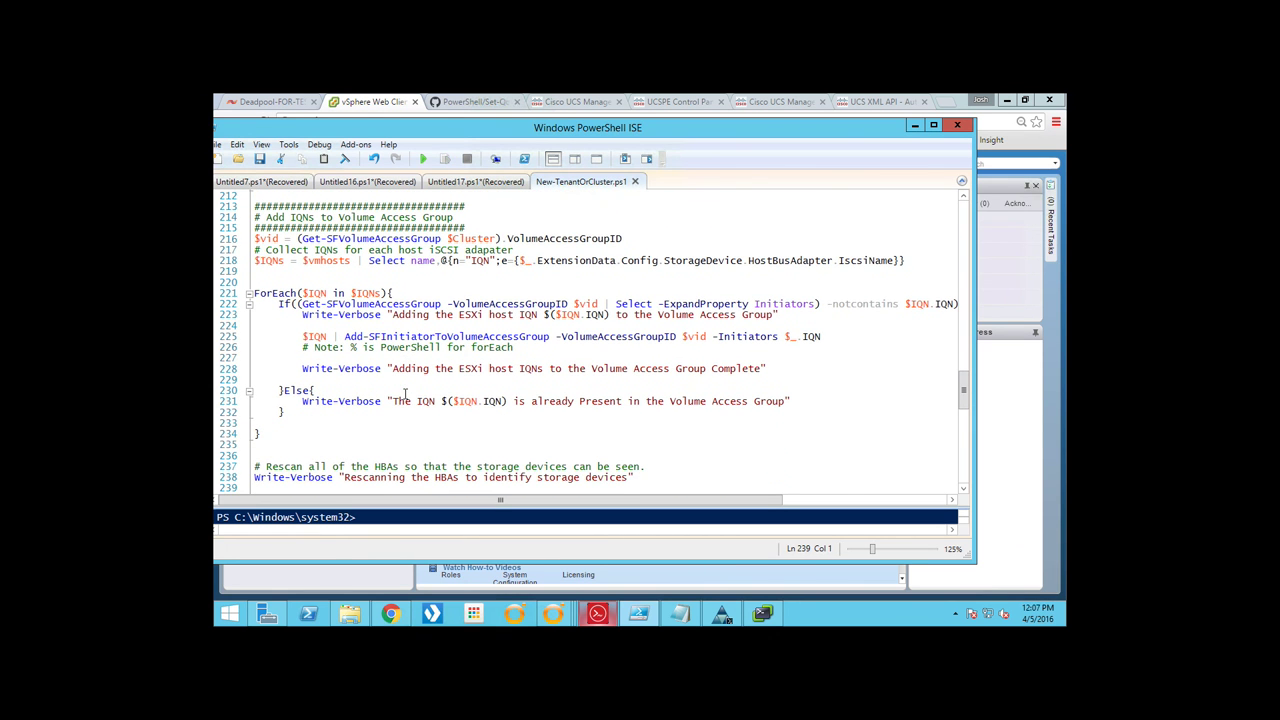
key("Down")
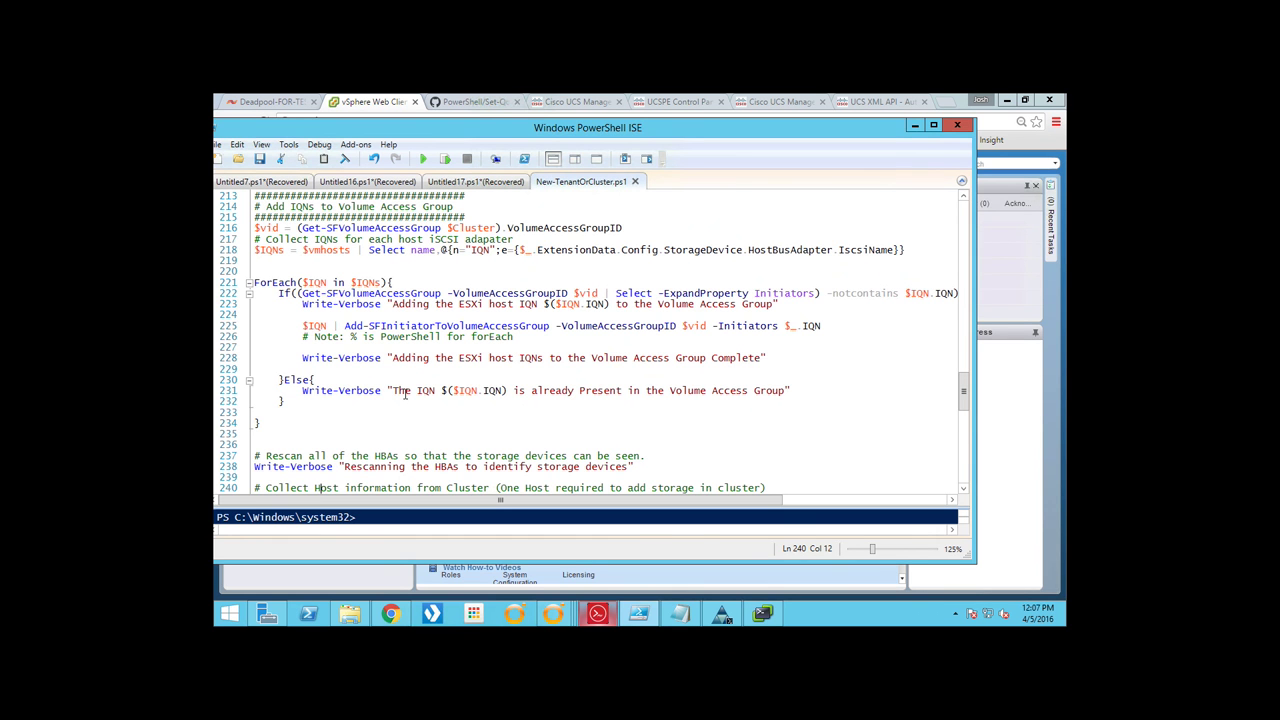
key("Down")
key("Down")
key("Down")
key("Down")
key("Down")
key("Down")
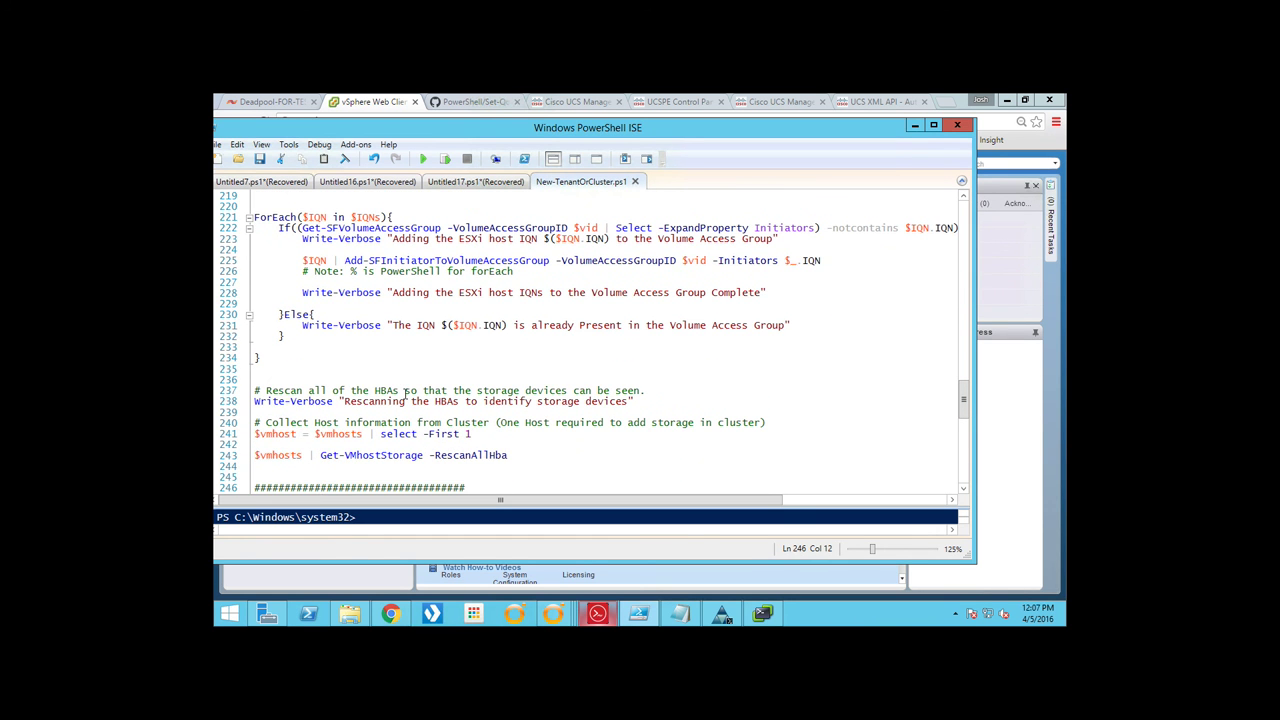
key("Down")
key("Down")
key("Down")
key("Down")
key("Down")
key("Down")
key("Down")
key("Down")
key("Down")
key("Down")
key("Down")
key("Down")
key("Down")
key("Down")
key("Down")
key("Down")
key("Down")
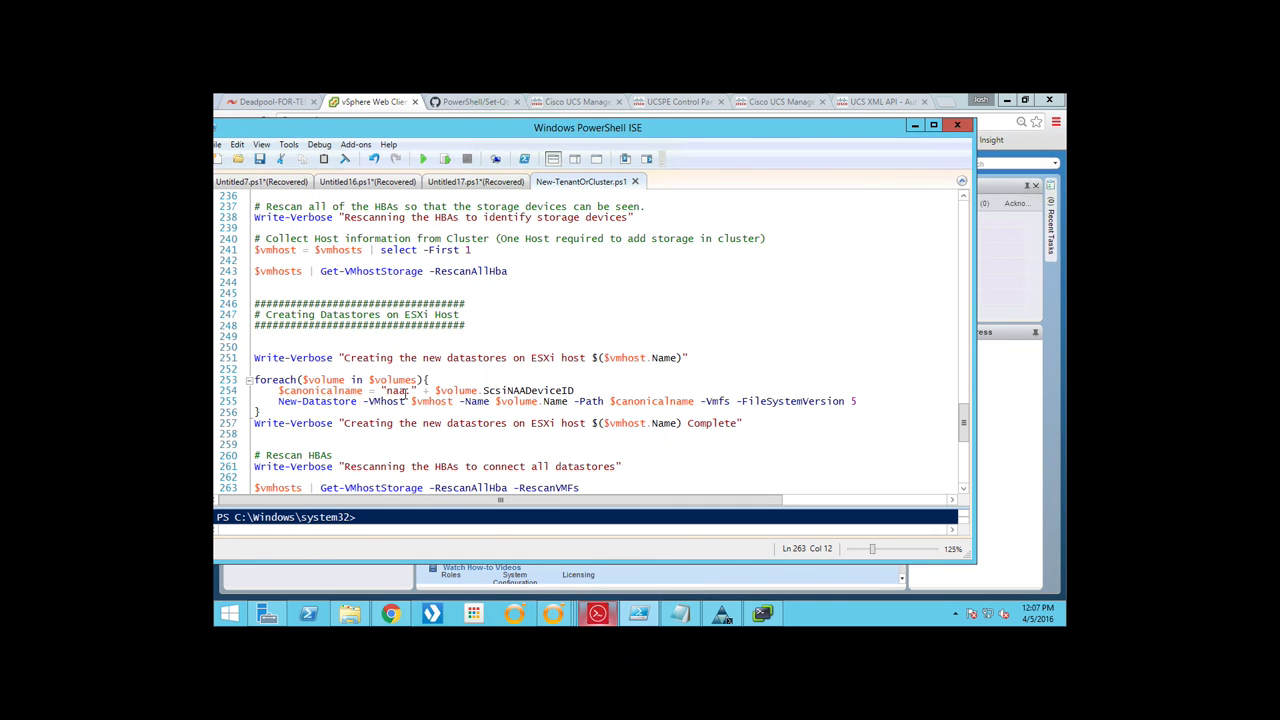
key("ctrl+End")
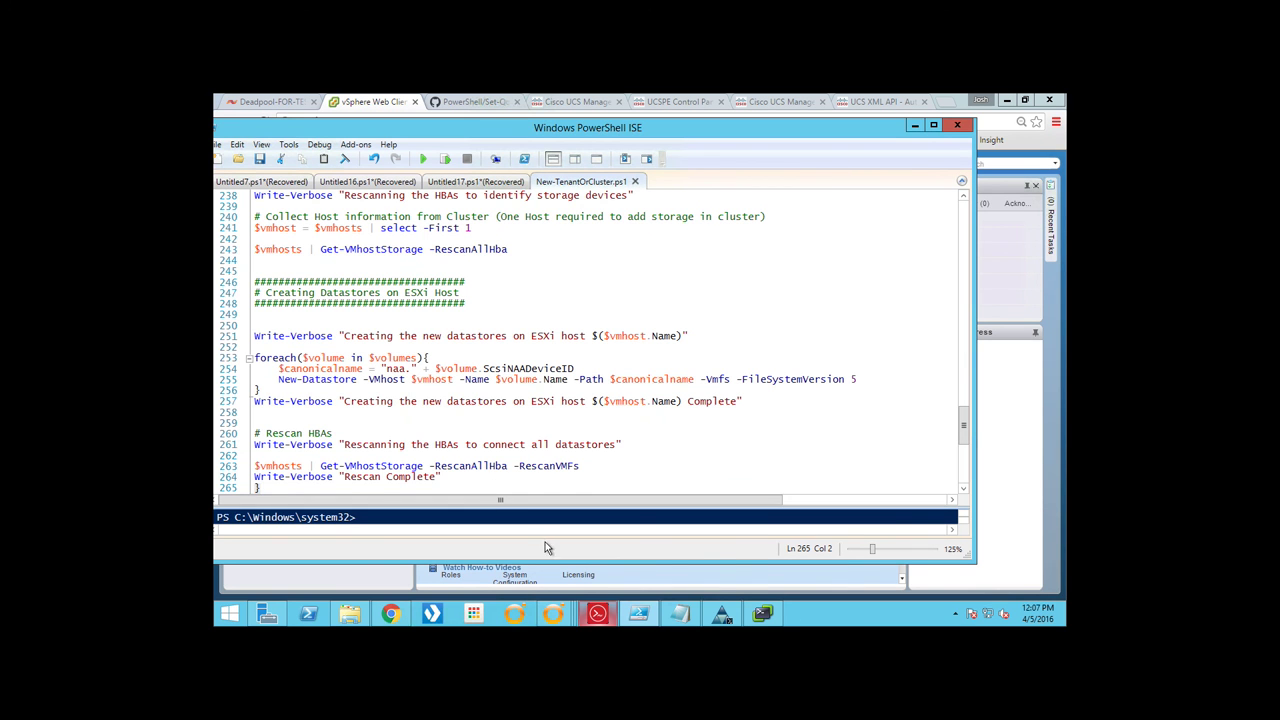
left_click(640, 616)
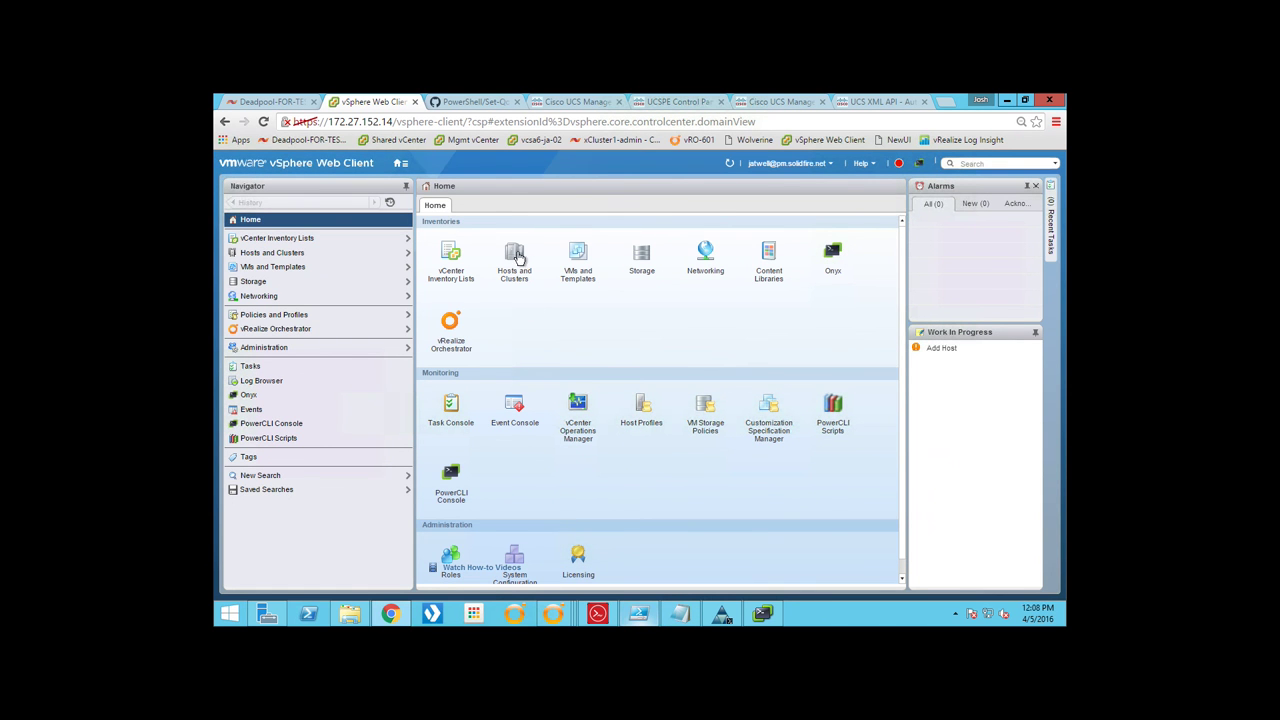
- Visit Storage, return Home, and open the PowerCLI Scripts library listing Report Queue Depth and others
left_click(632, 254)
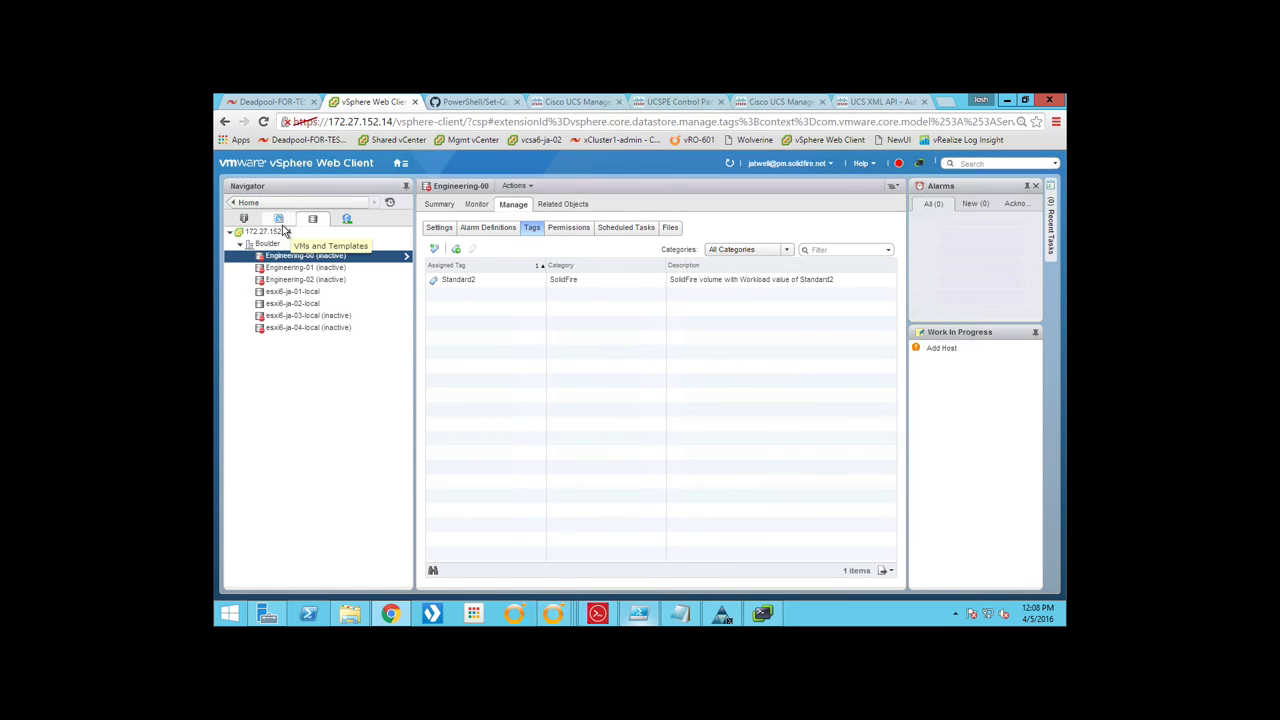
left_click(400, 164)
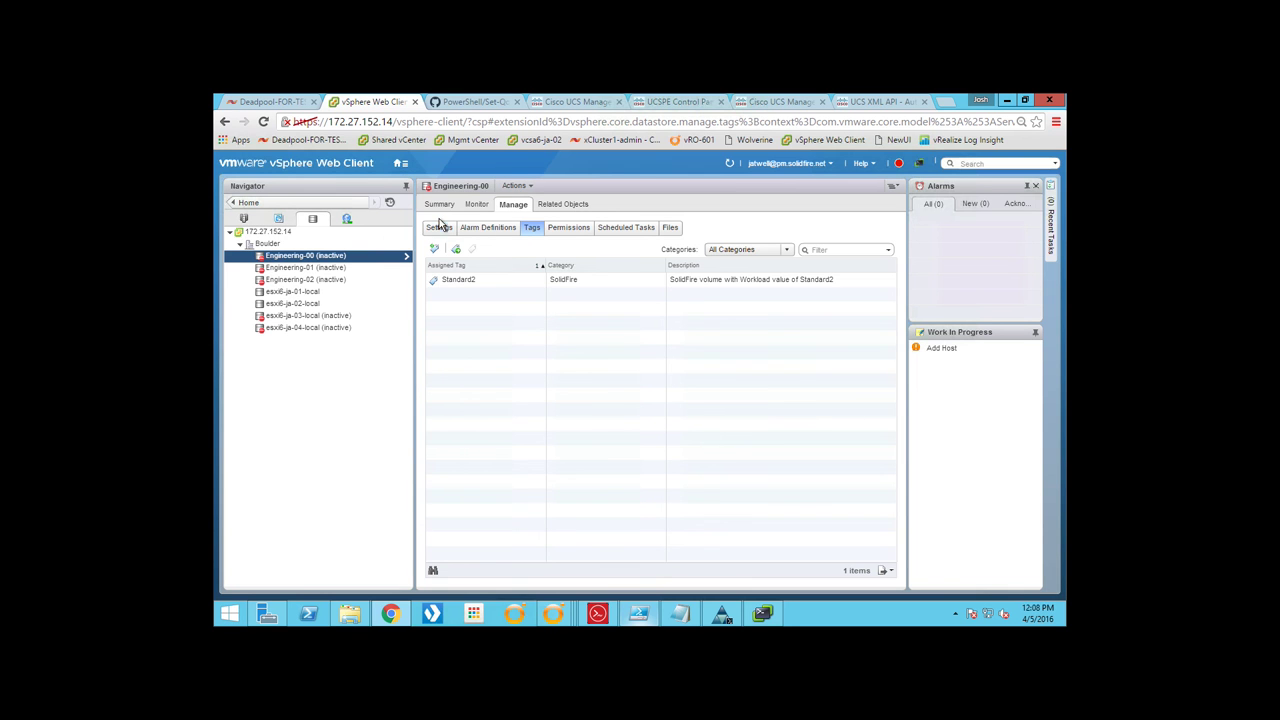
left_click(403, 165)
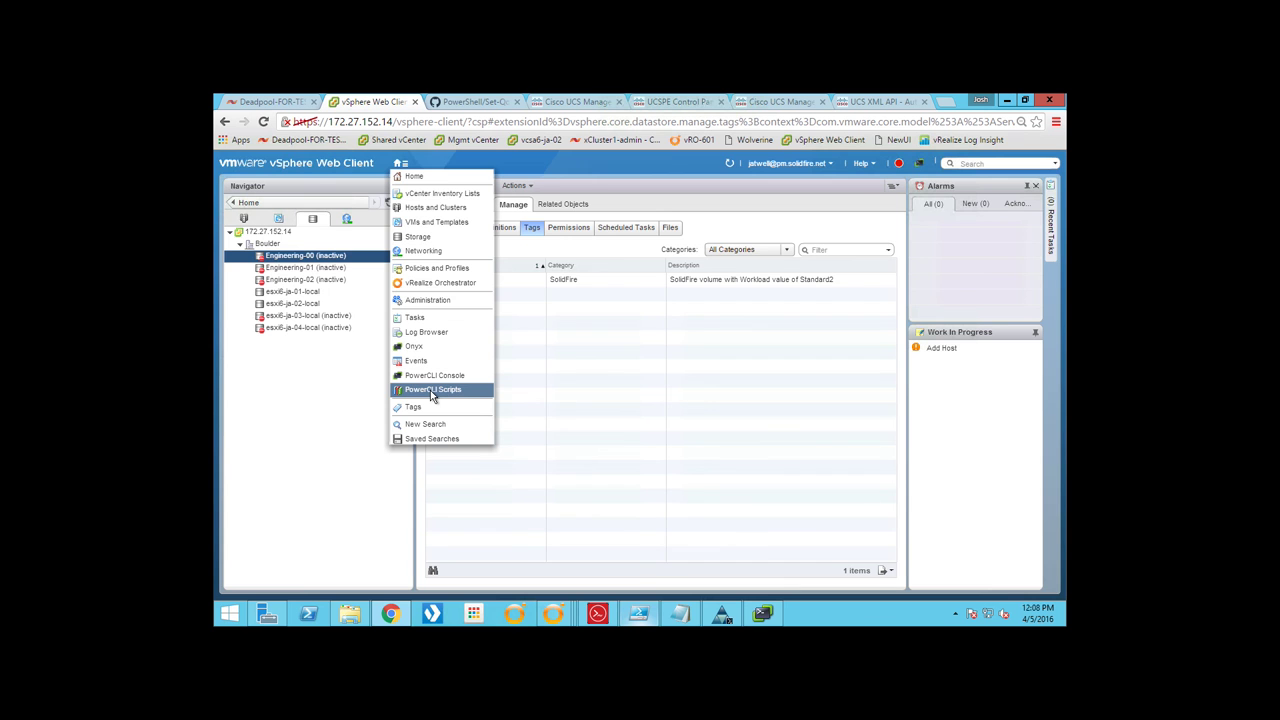
left_click(432, 177)
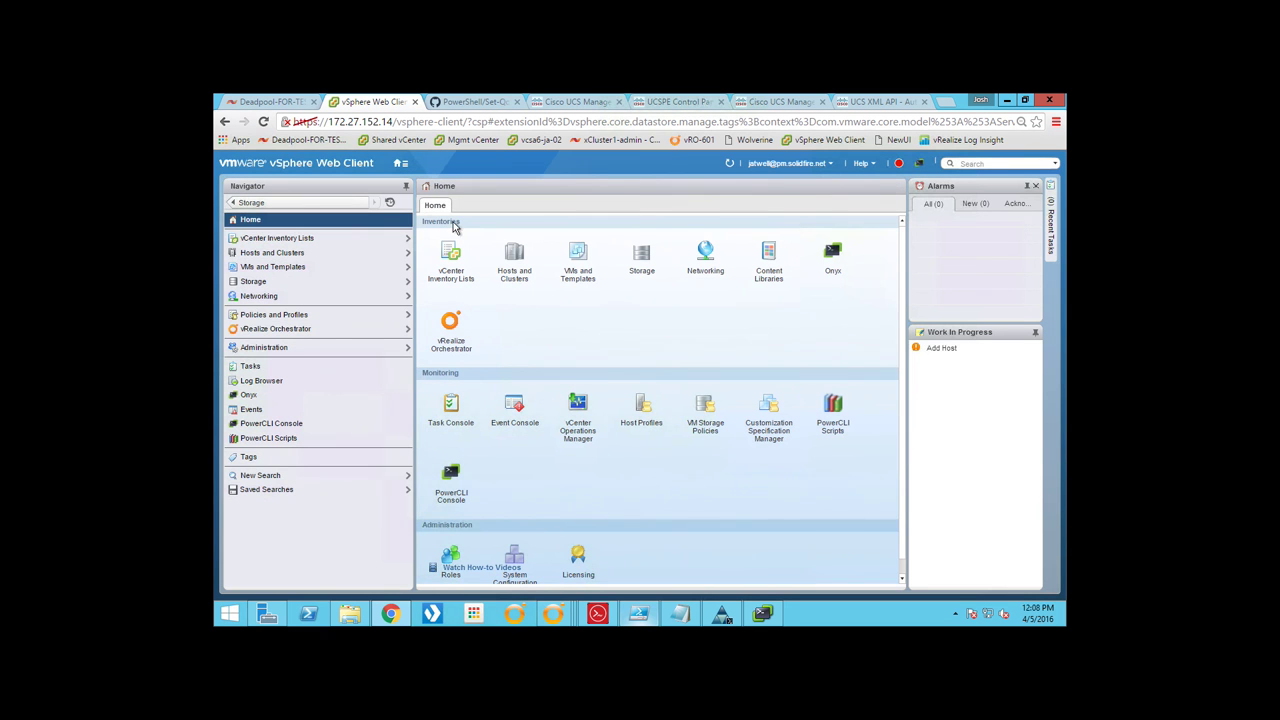
left_click(833, 408)
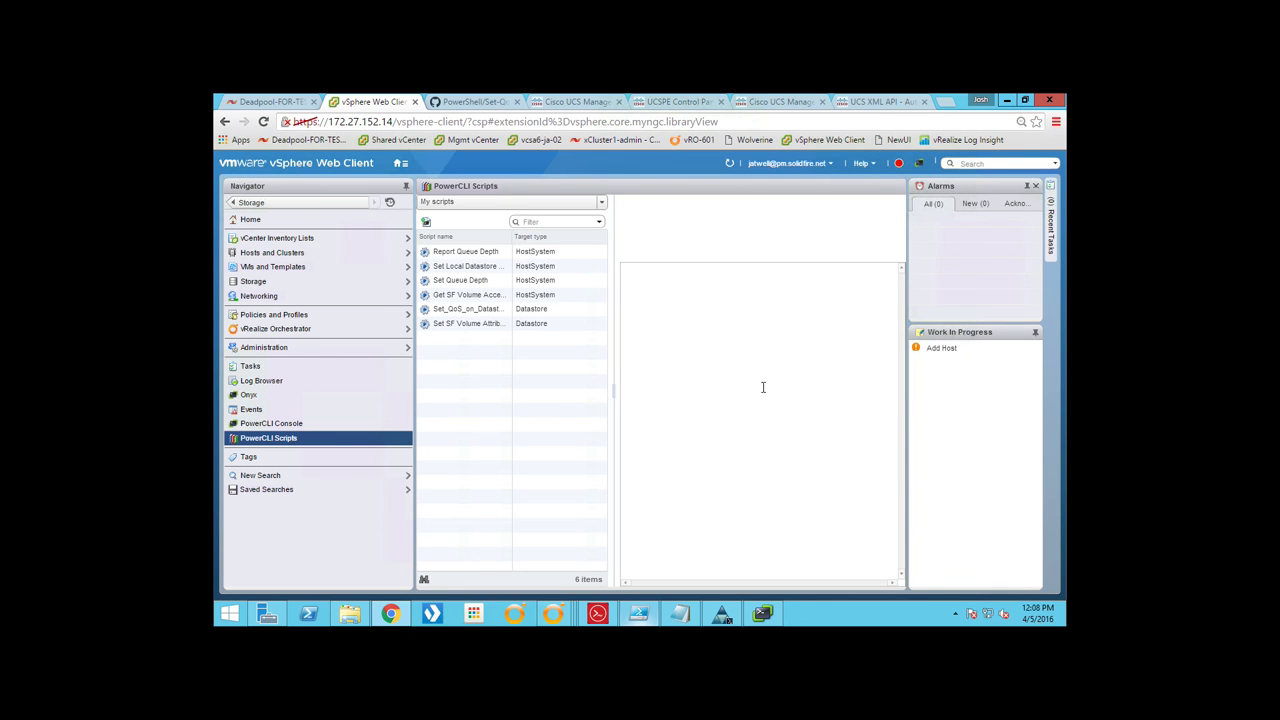
- Select the fourth saved script, then open the PowerCLI Console from the Navigator
left_click(530, 296)
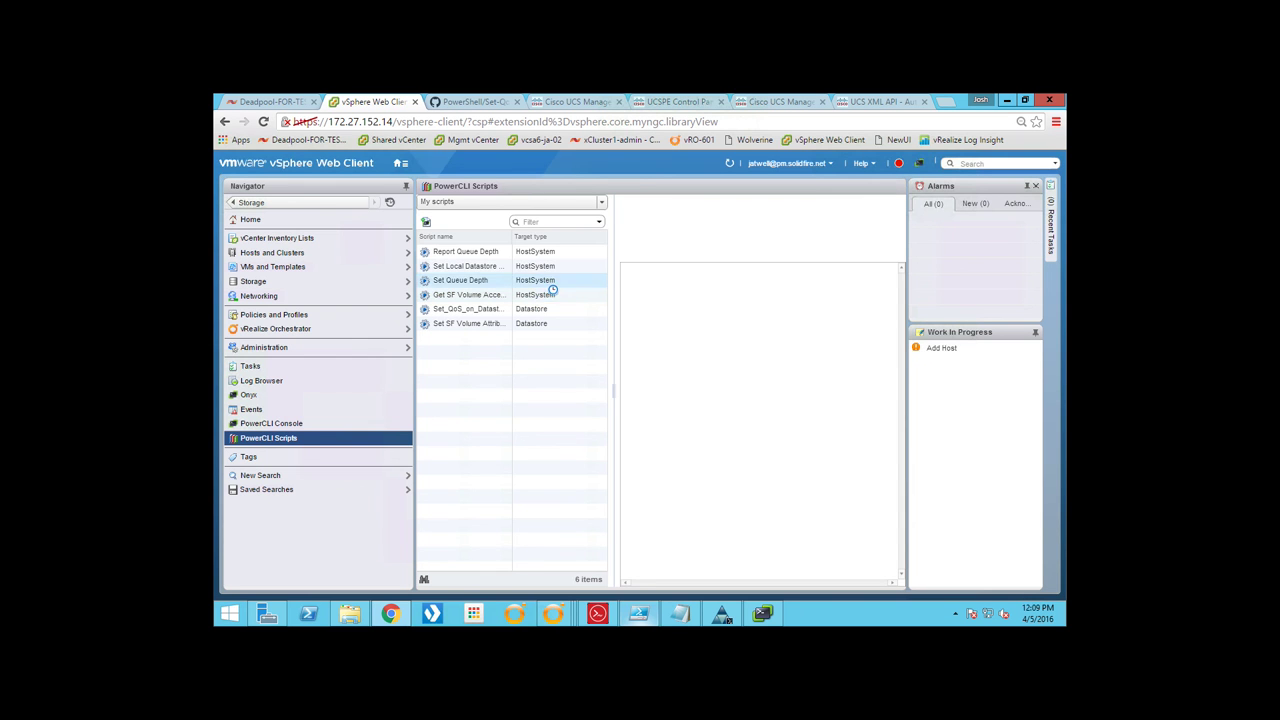
left_click(307, 429)
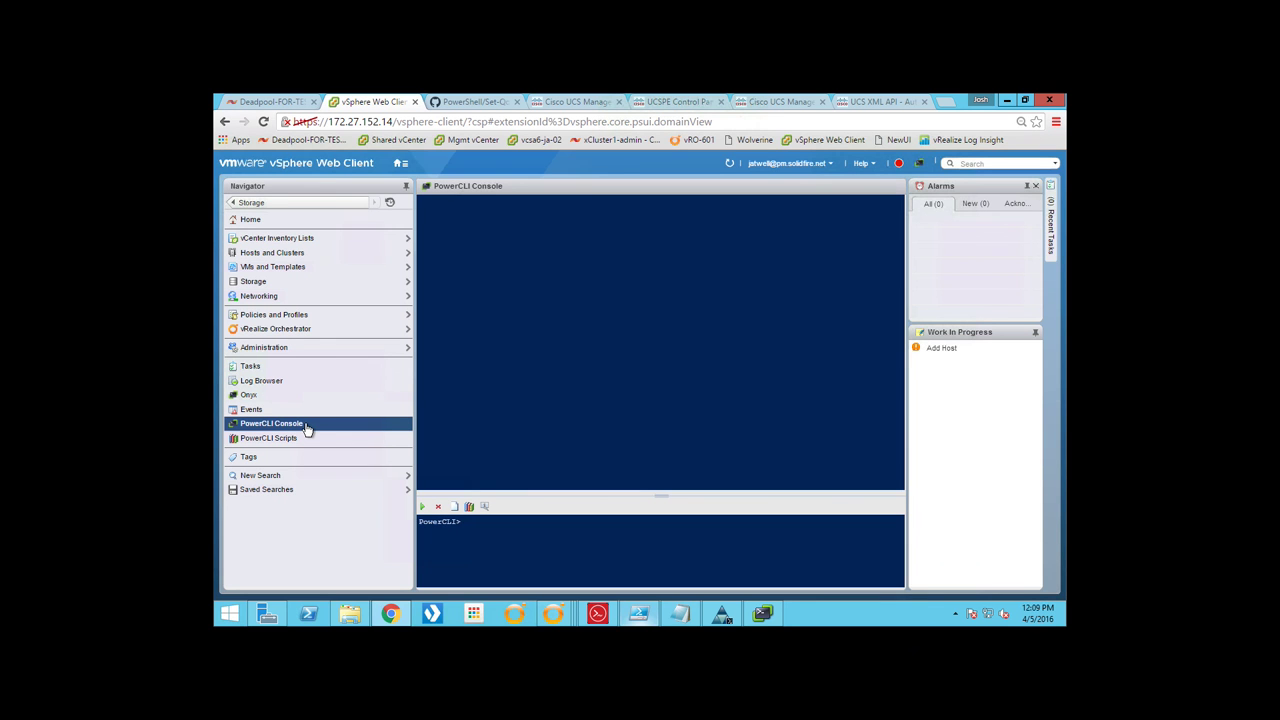
- Run get-vm in the PowerCLI Console, then select and right-click host esxi6-ja-01 in Hosts and Clusters
type("get-vm")
key("Return")
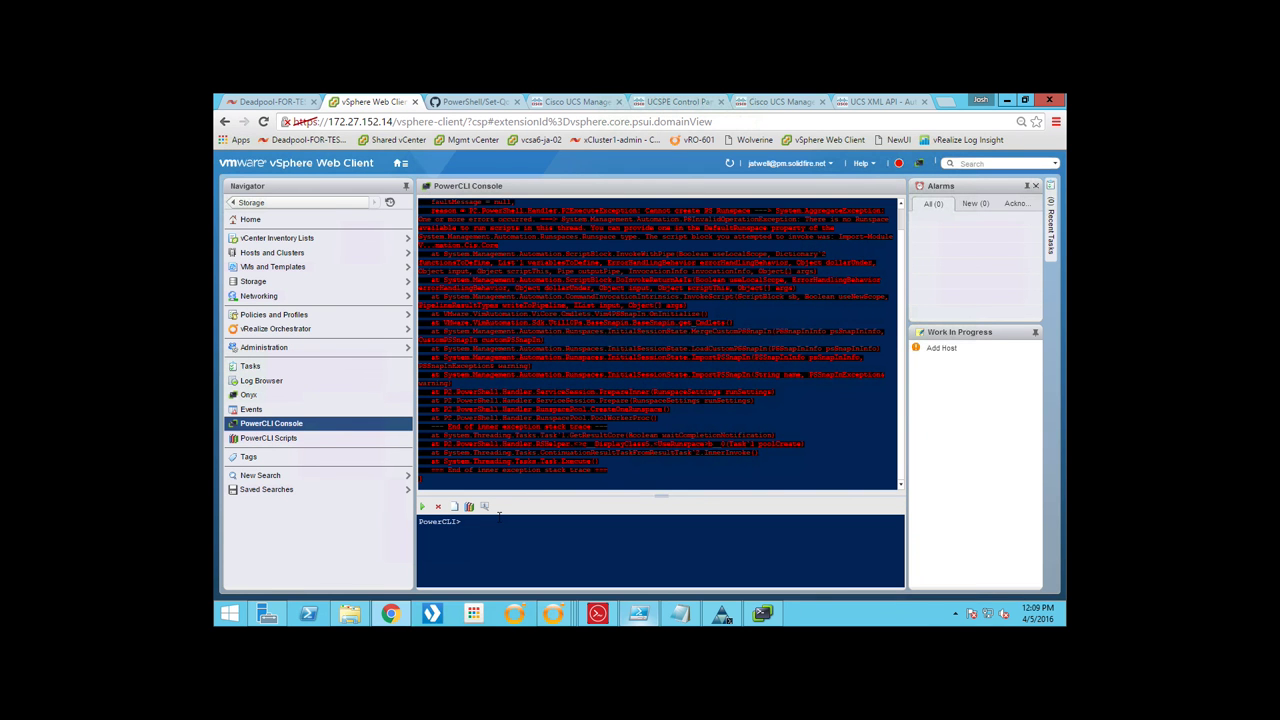
left_click(289, 253)
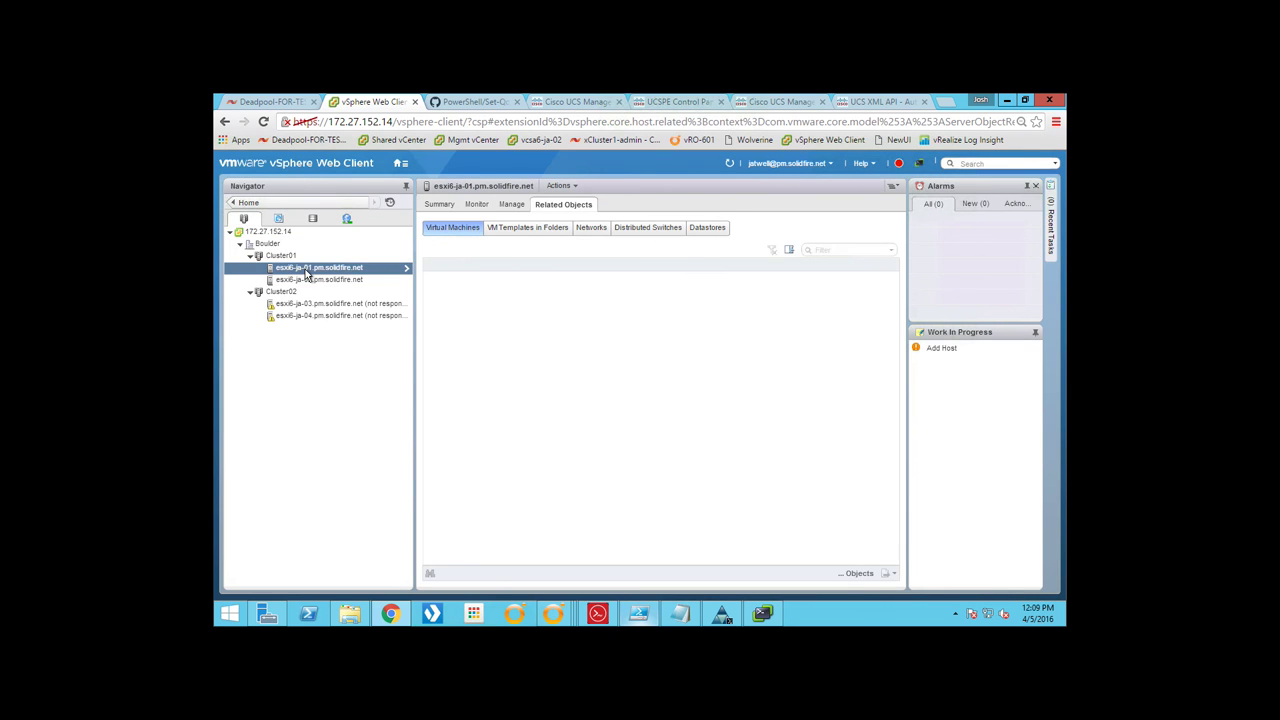
right_click(304, 269)
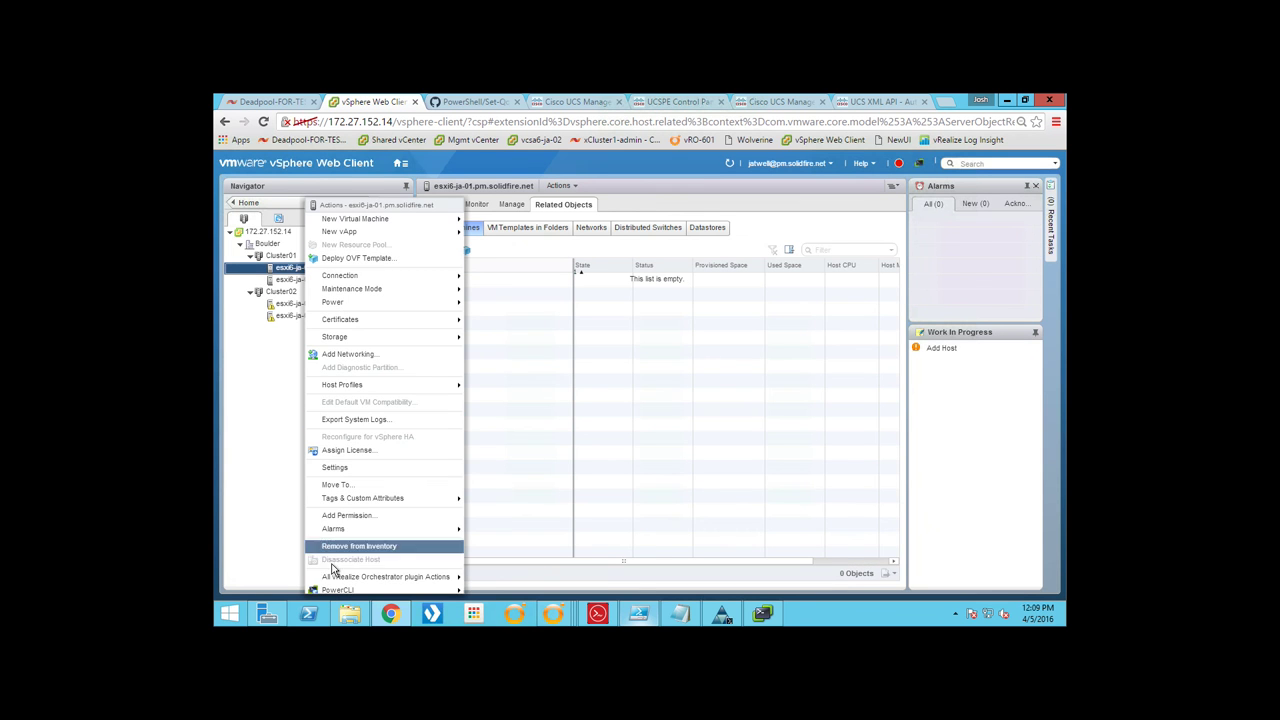
- Bring up the PowerCLI scripts available to run on host esxi6-ja-01 from its context menu
mouse_move(340, 582)
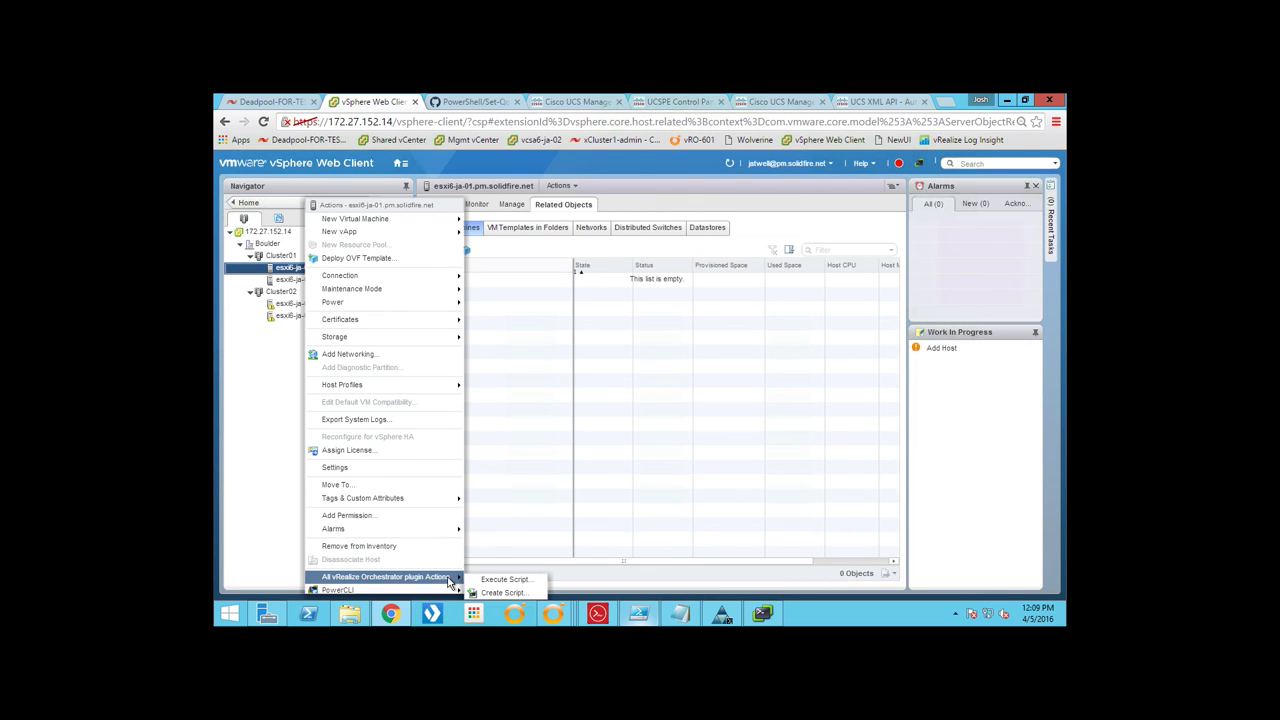
mouse_move(447, 590)
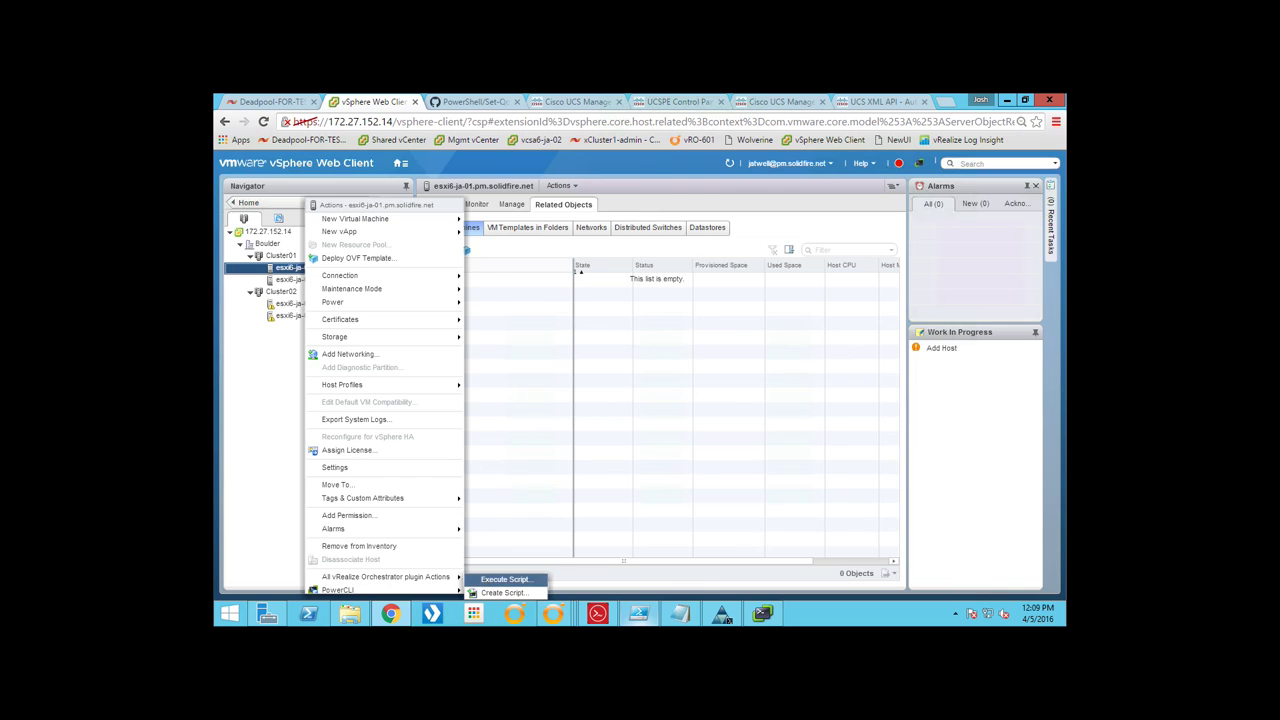
left_click(486, 585)
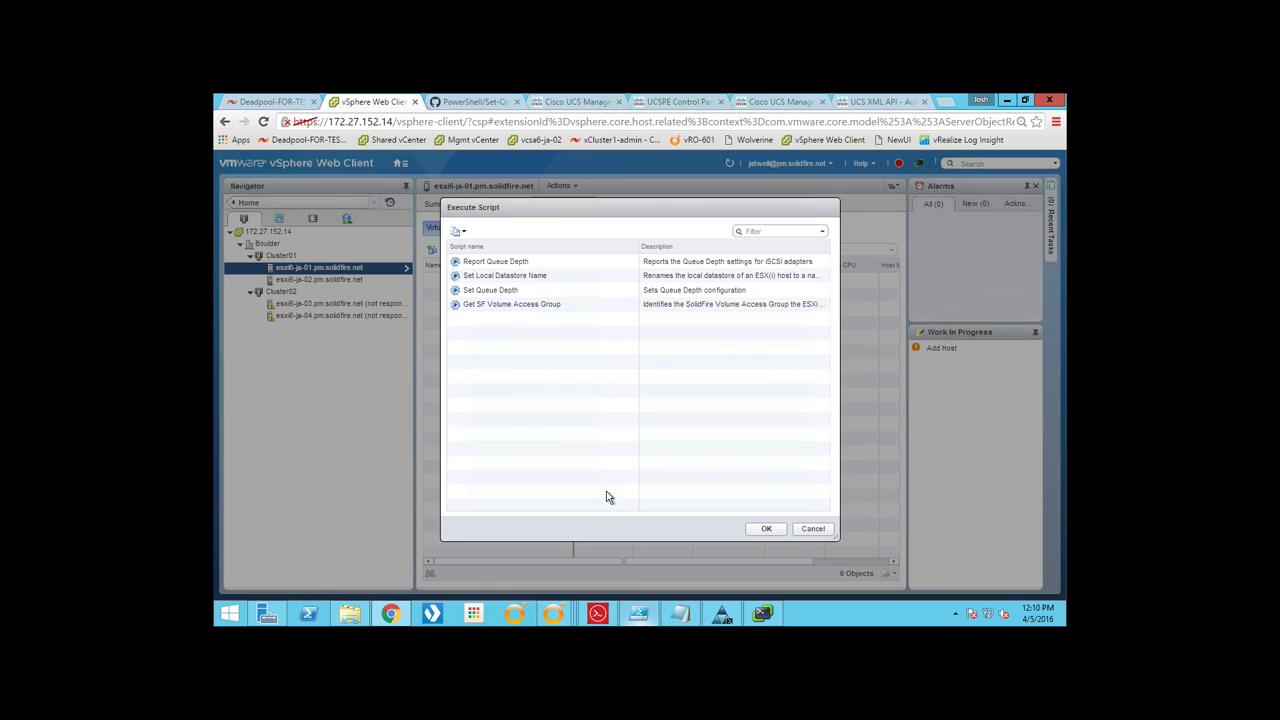
- Run Set Local Datastore Name on esxi6-ja-01, review its red runspace errors, and close the output
left_click(542, 278)
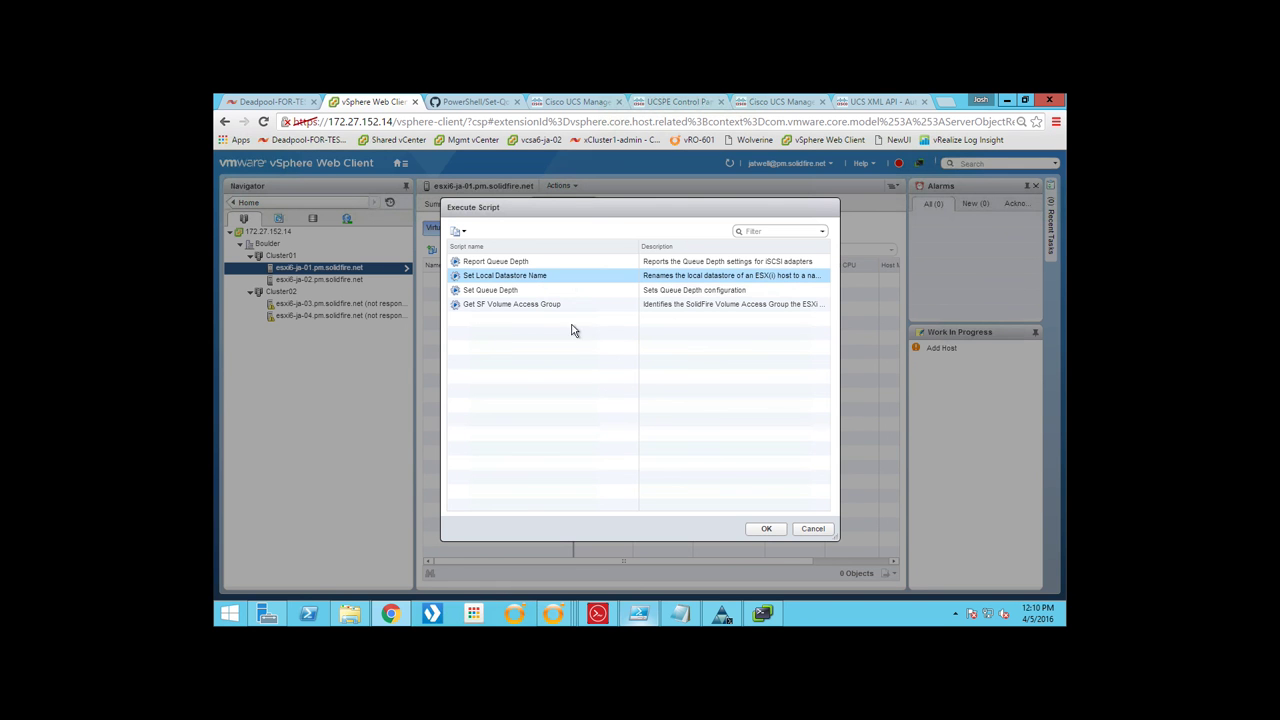
left_click(767, 528)
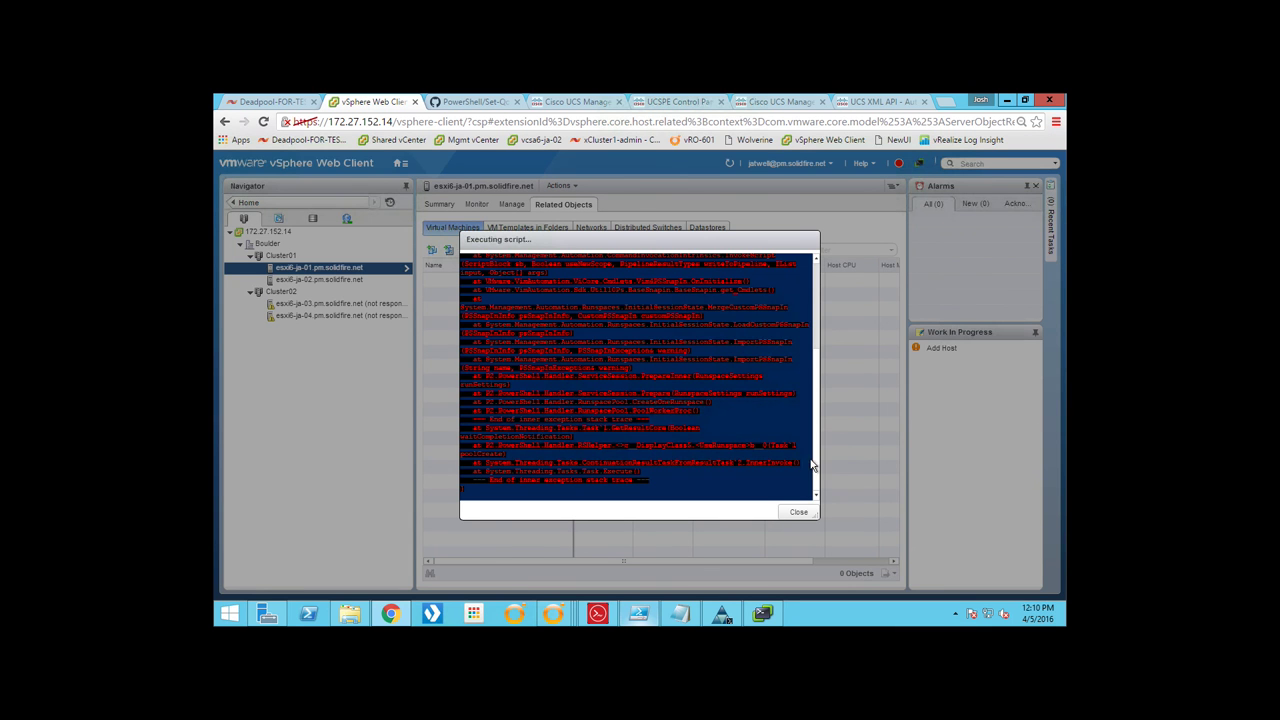
scroll(816, 380, "up", 5)
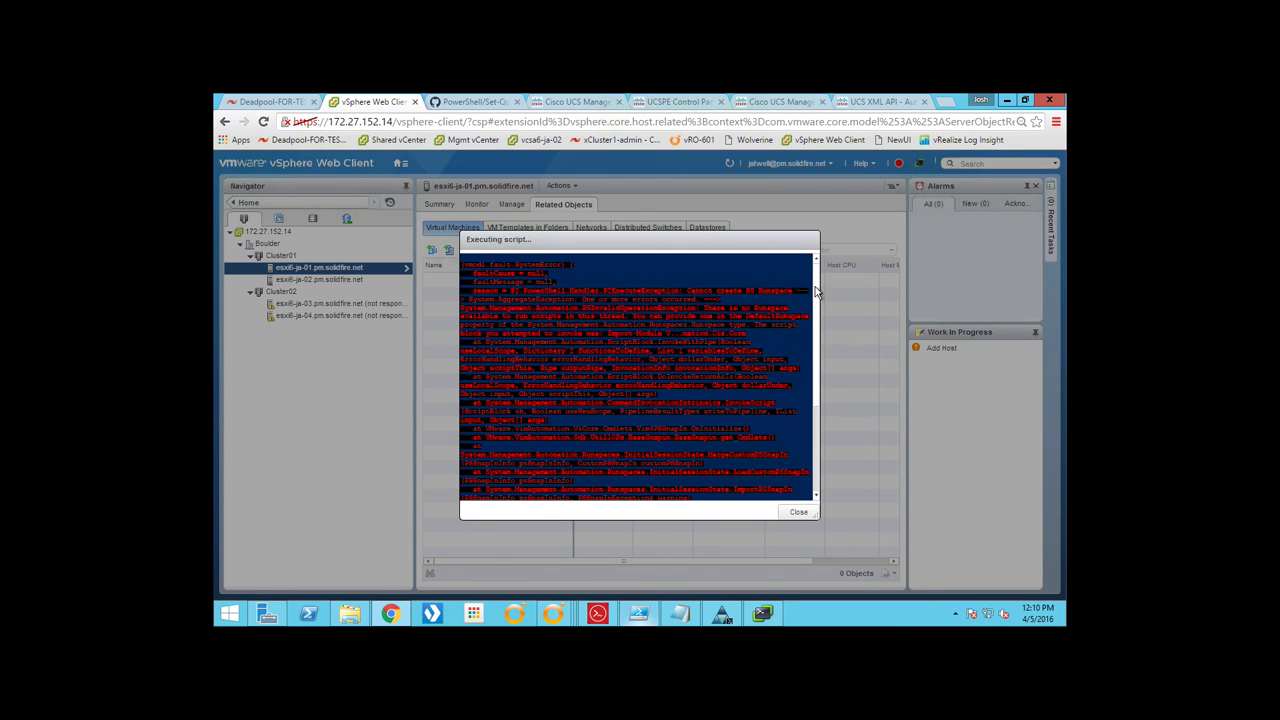
left_click(798, 512)
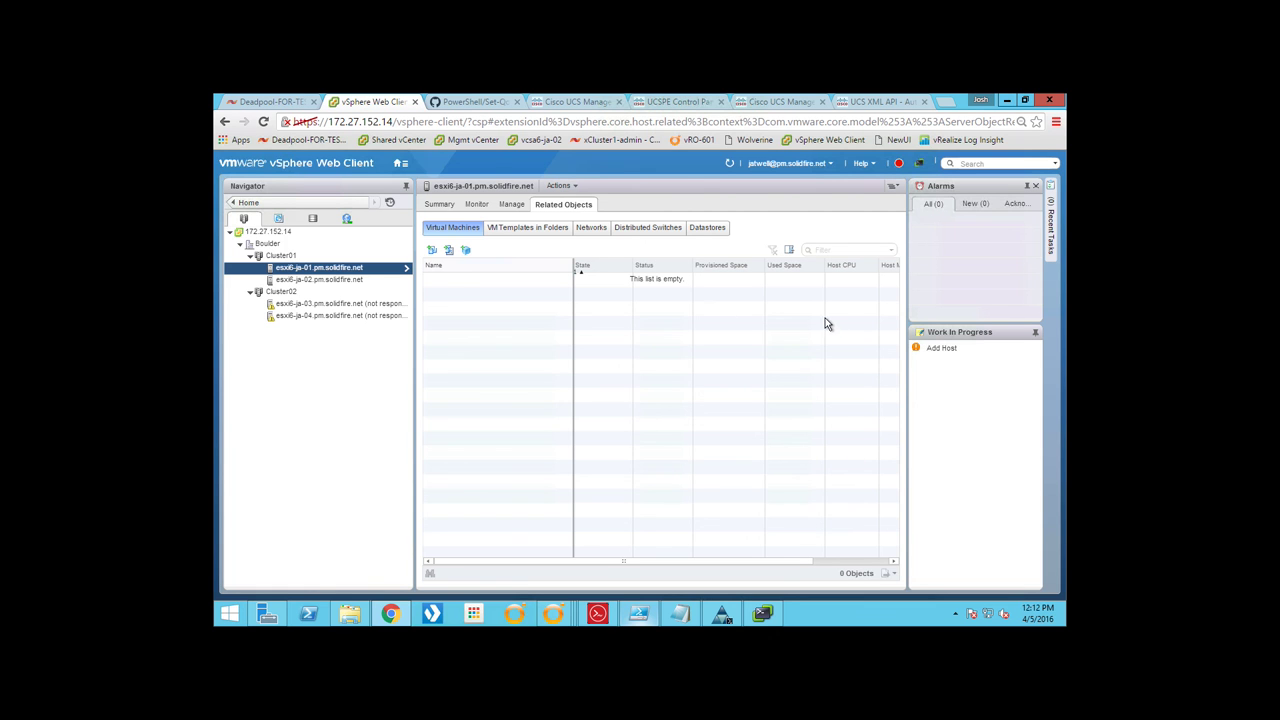
right_click(353, 270)
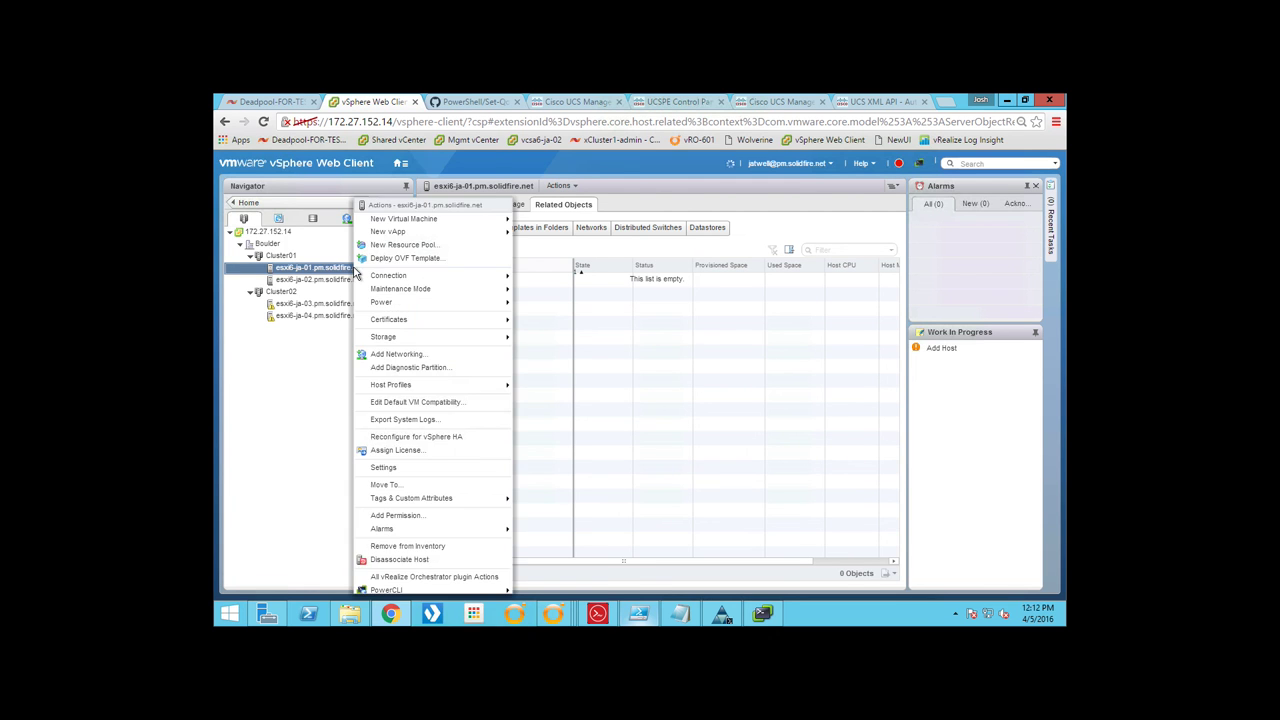
mouse_move(438, 580)
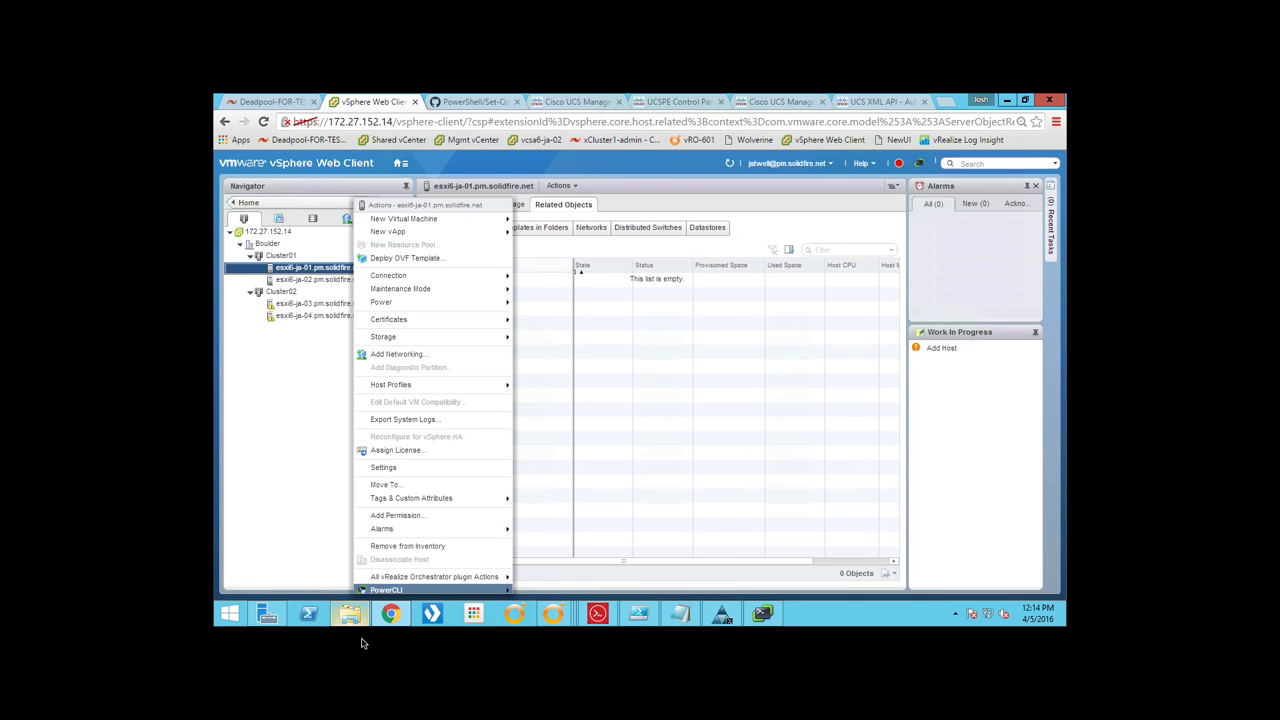
left_click(392, 616)
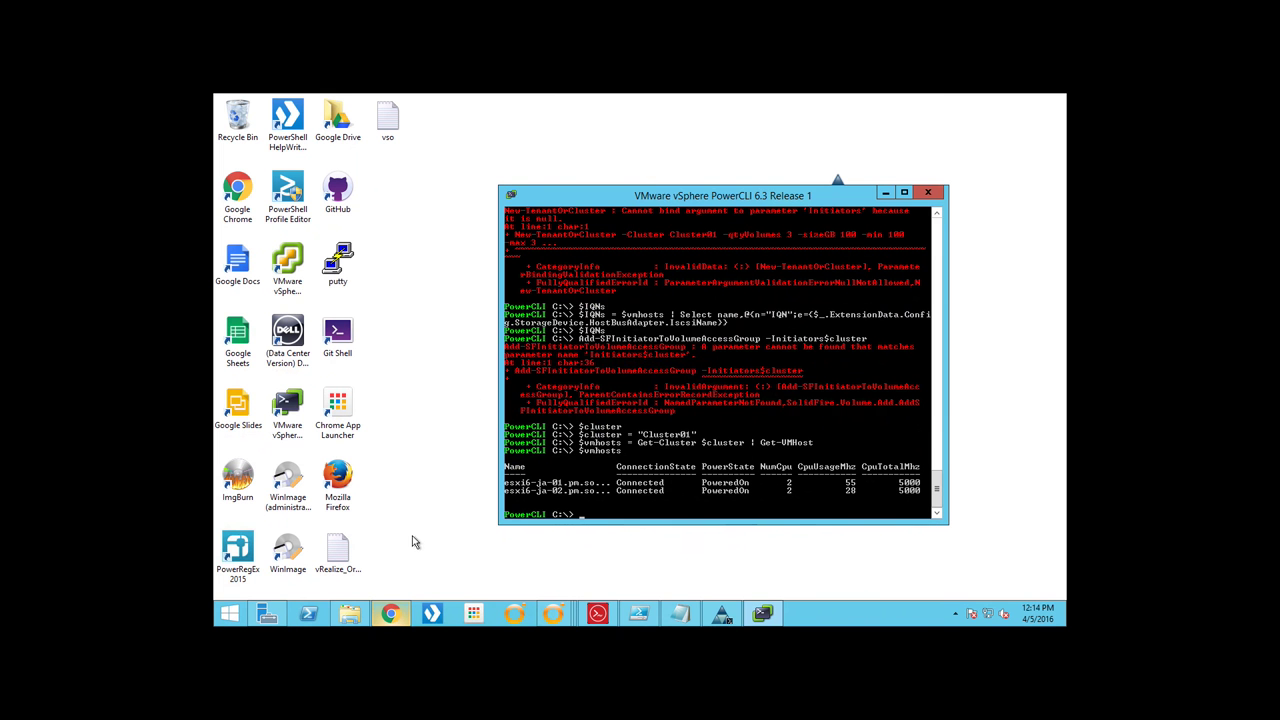
left_click(392, 616)
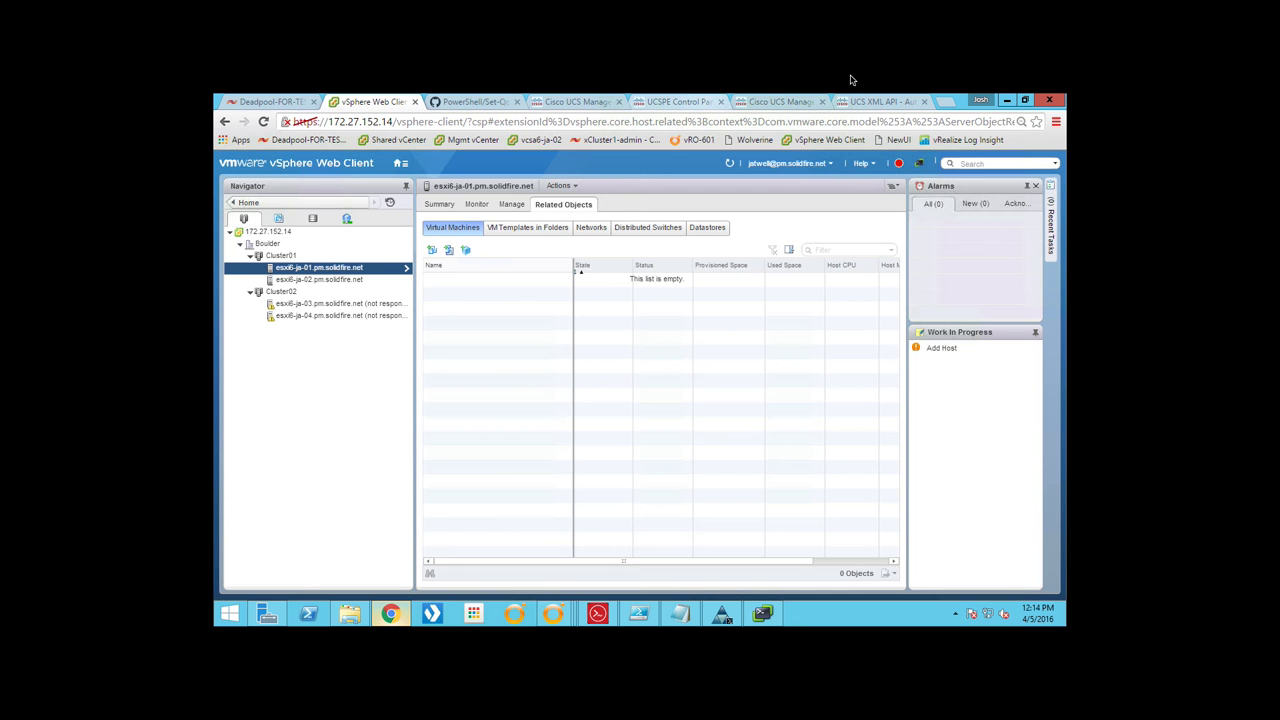
- Go to labs.vmware.com/flings in a new tab and search for PowerActions
left_click(945, 104)
type("la")
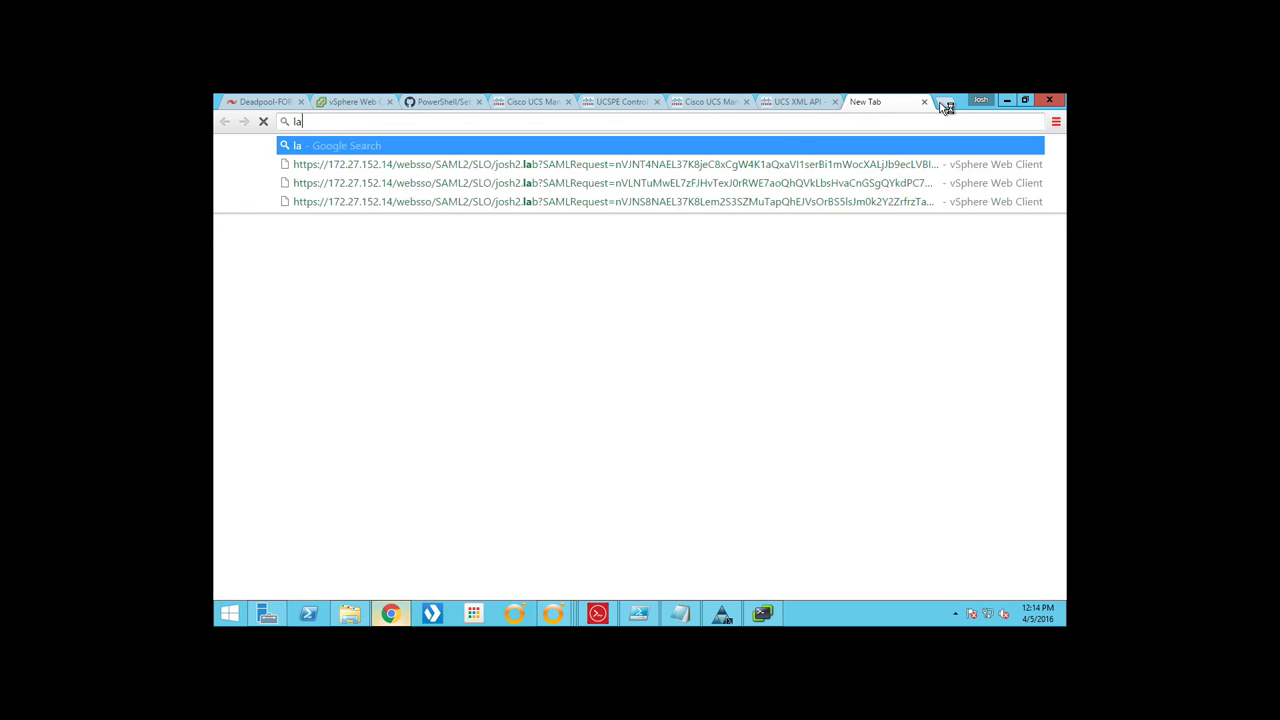
type("bs.vmware.c")
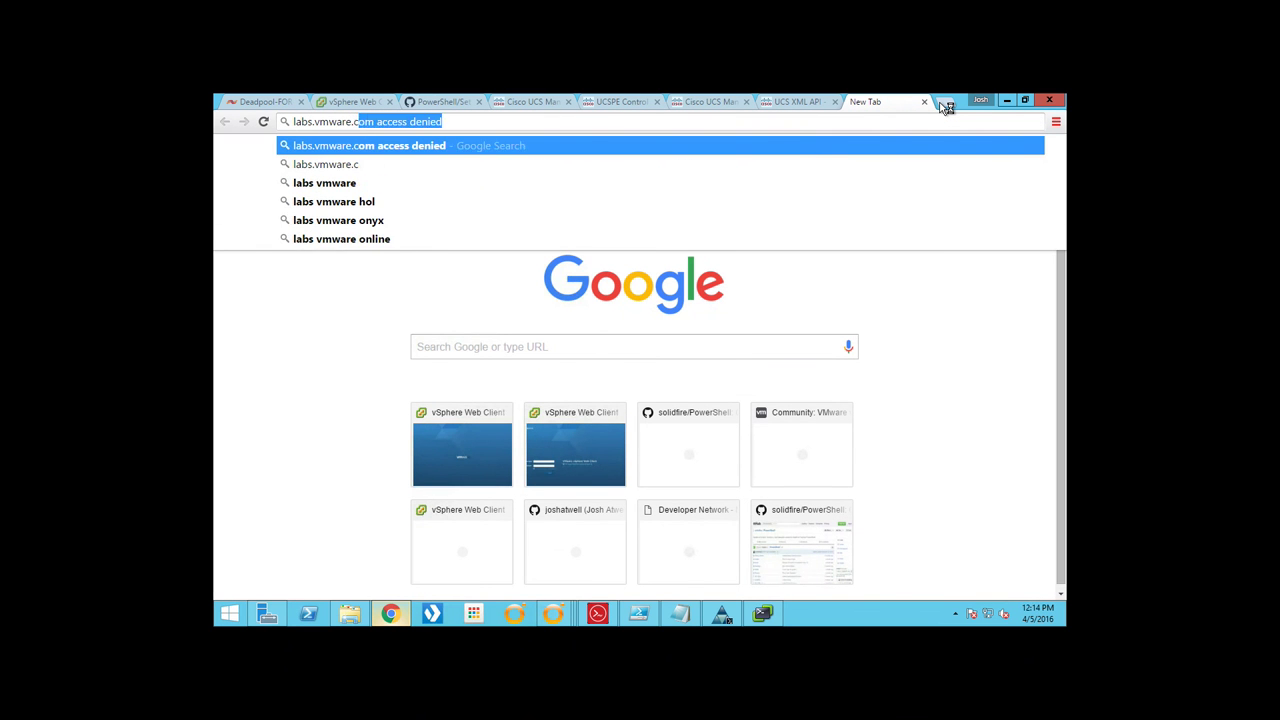
type("om/flings")
key("Return")
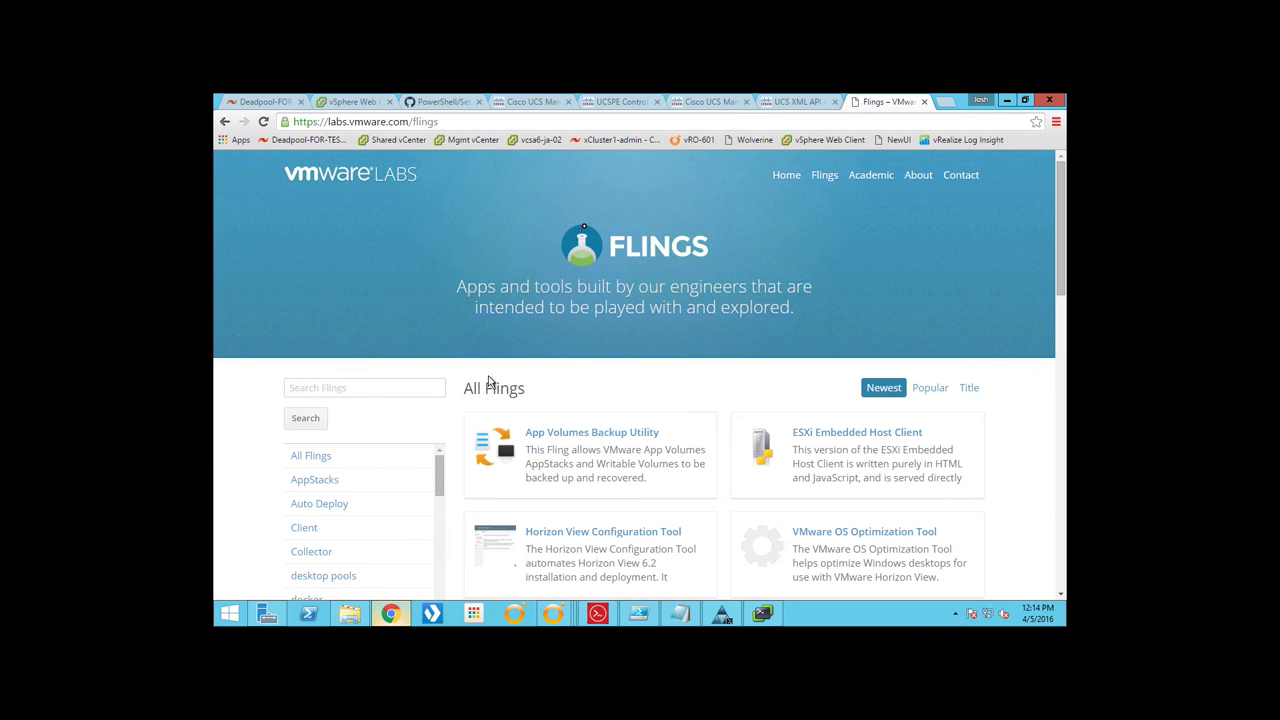
left_click(413, 386)
type("PowerAc")
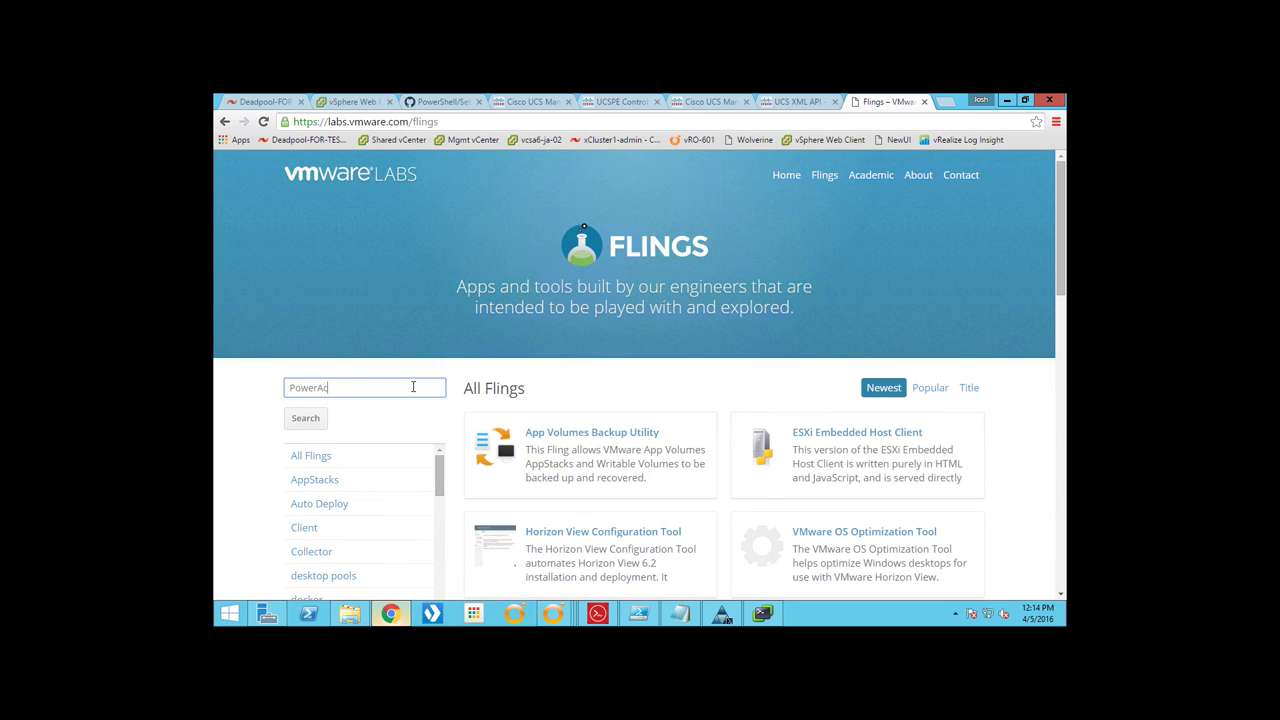
type("tions")
key("Return")
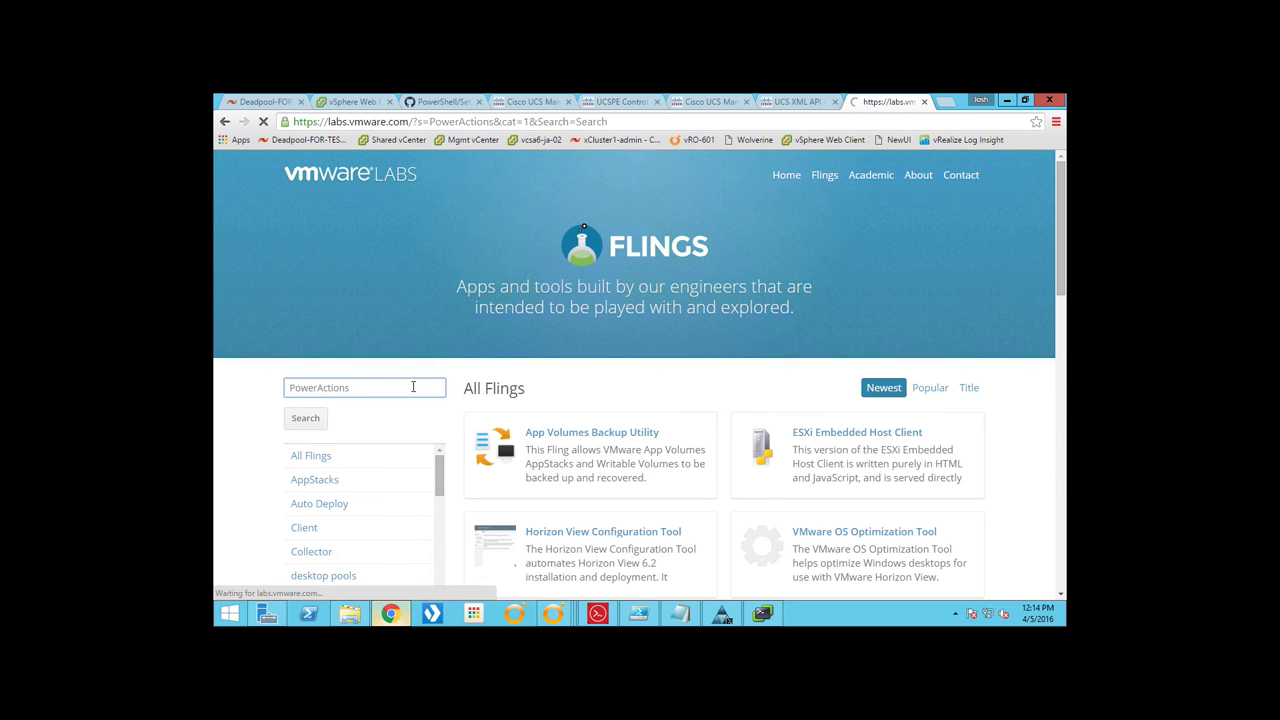
- Open the PowerActions for vSphere Web Client fling and scroll through its System Requirements
left_click(576, 437)
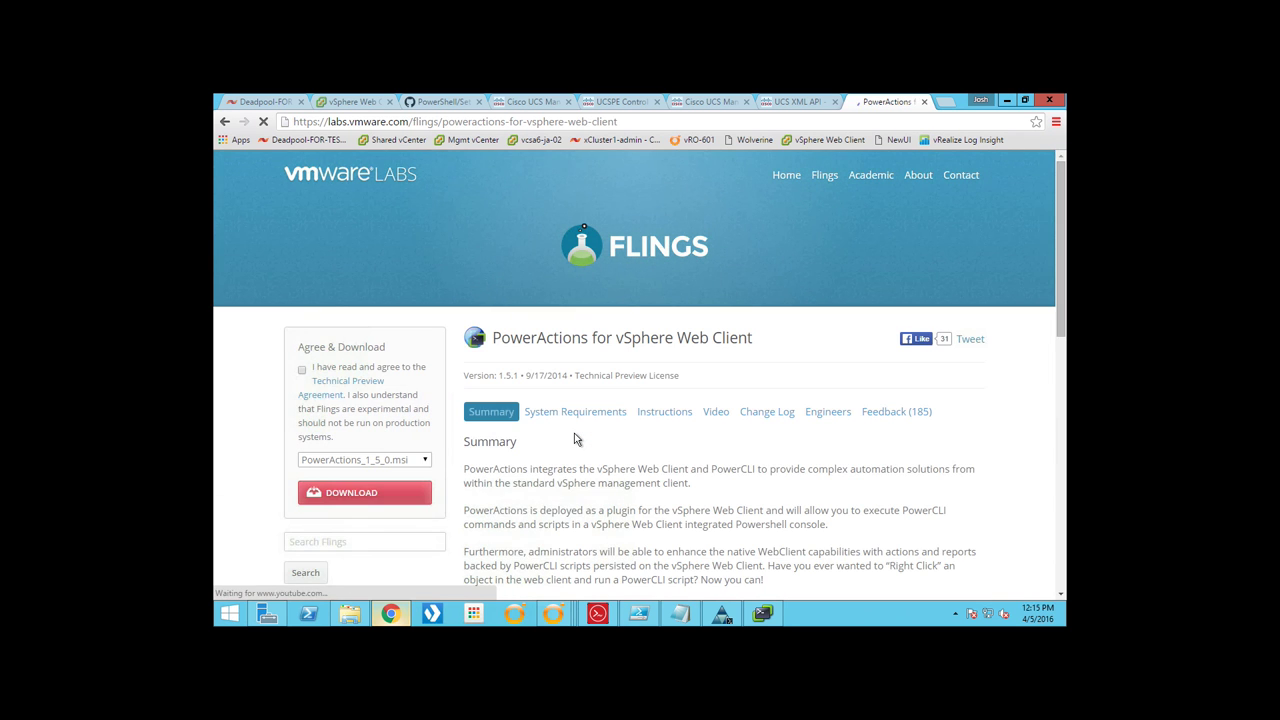
left_click(575, 413)
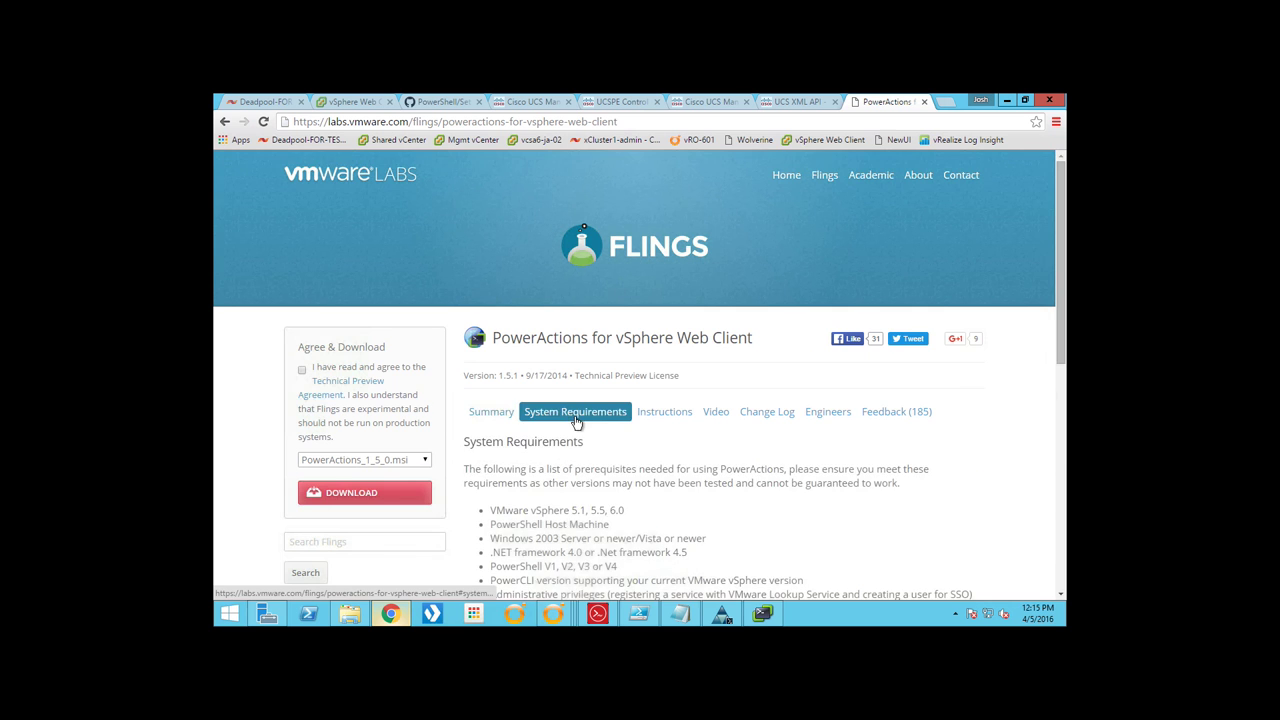
scroll(618, 470, "down", 1)
scroll(619, 472, "down", 1)
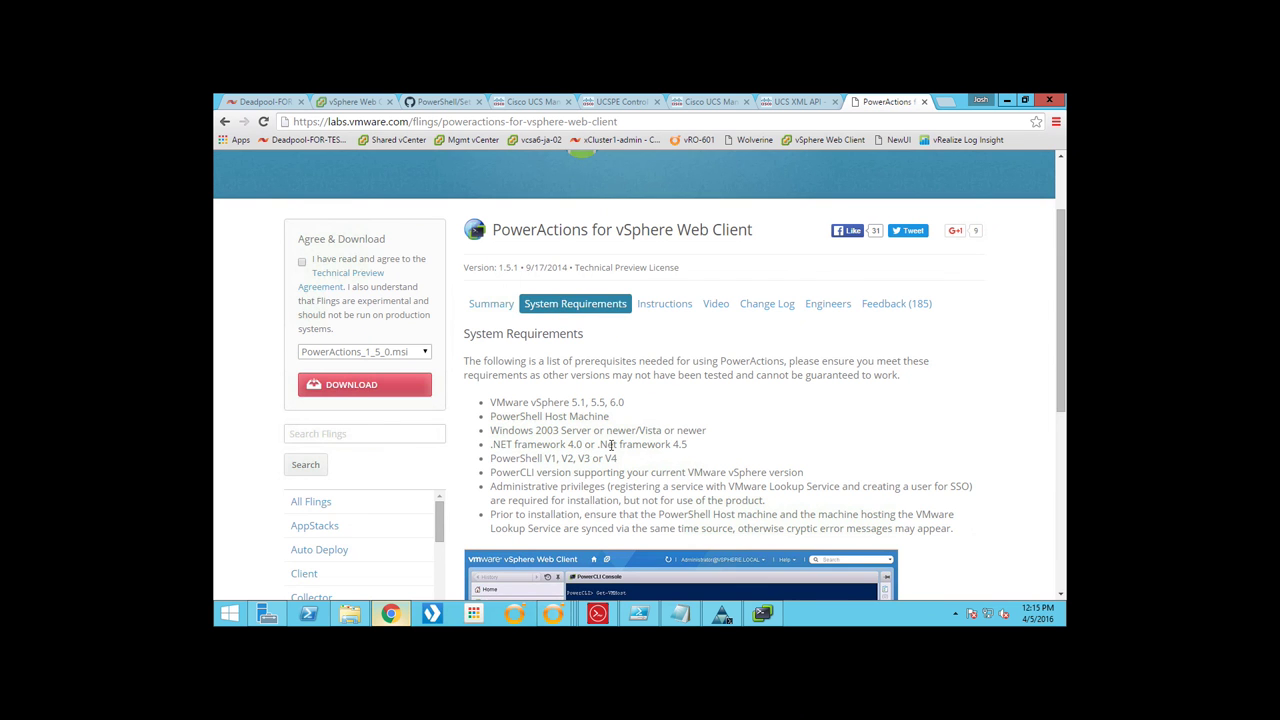
scroll(611, 444, "down", 1)
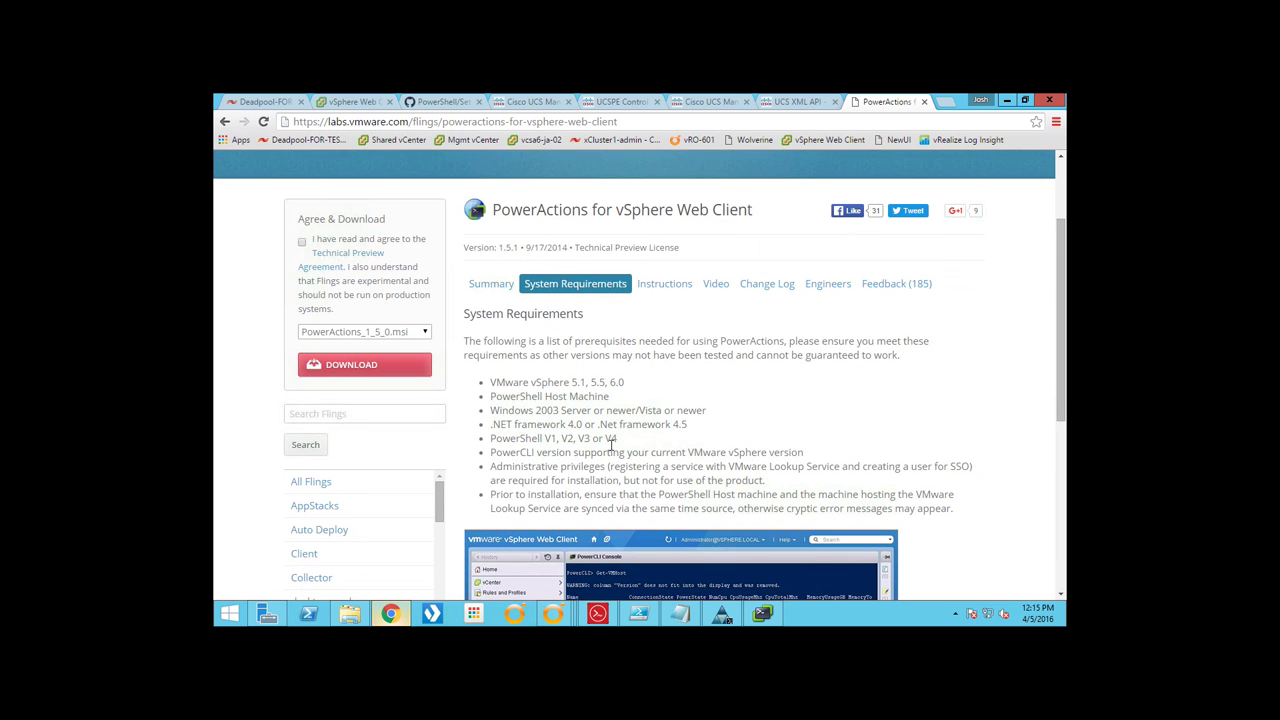
scroll(612, 444, "down", 1)
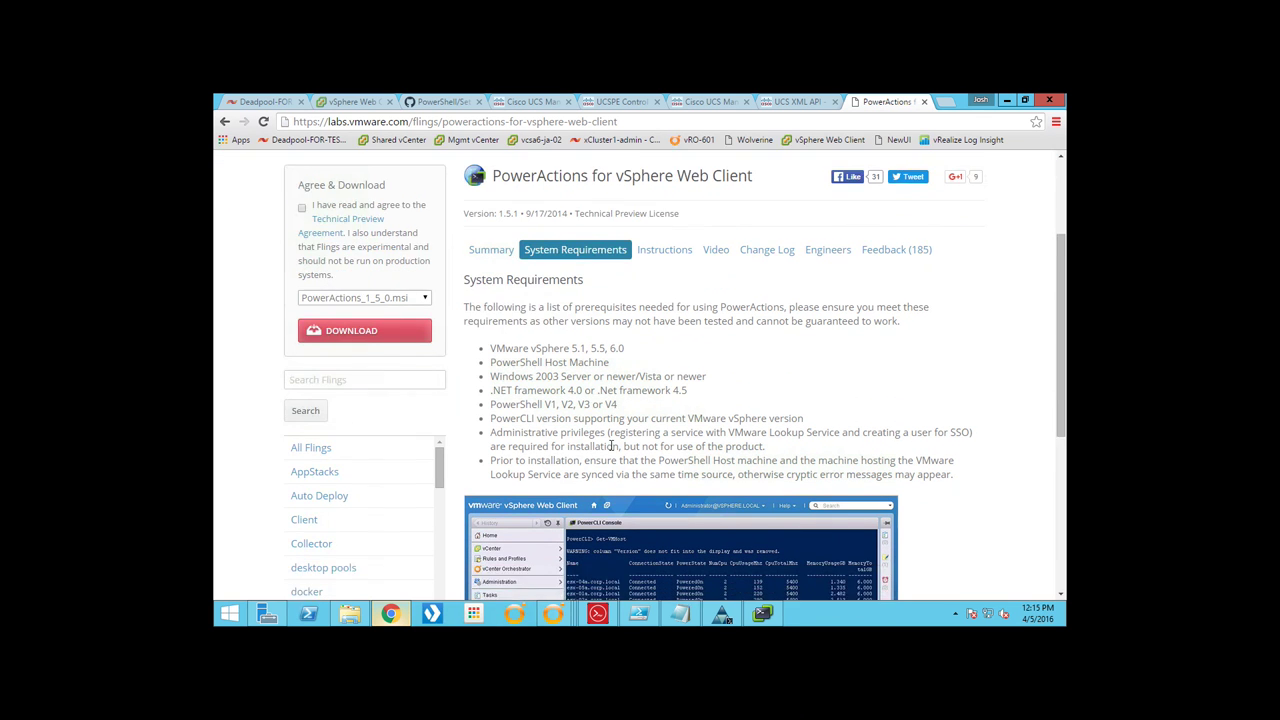